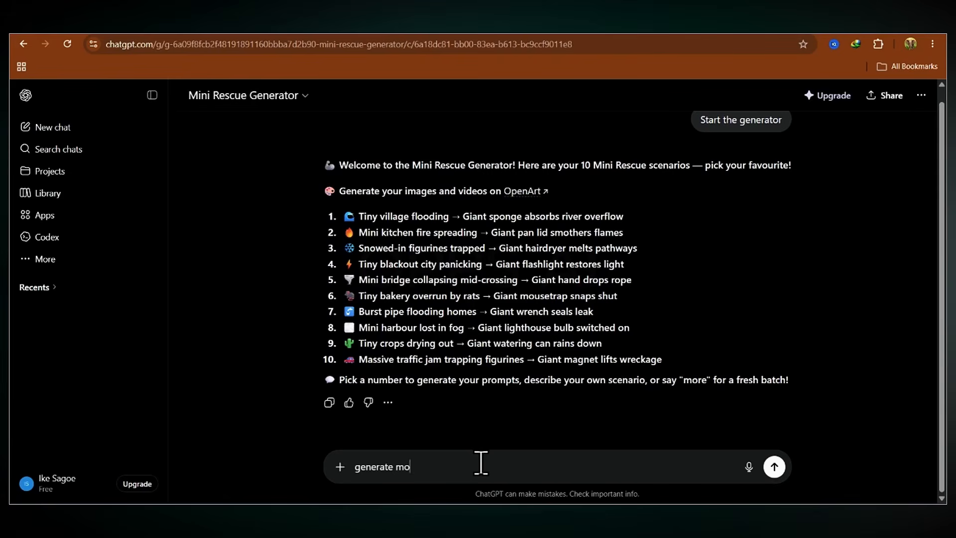
Request more rescue scenarios, and submit "Mini picnic swarmed by bees → Giant fan blows swarm away" without its leading emoji.
key("Return")
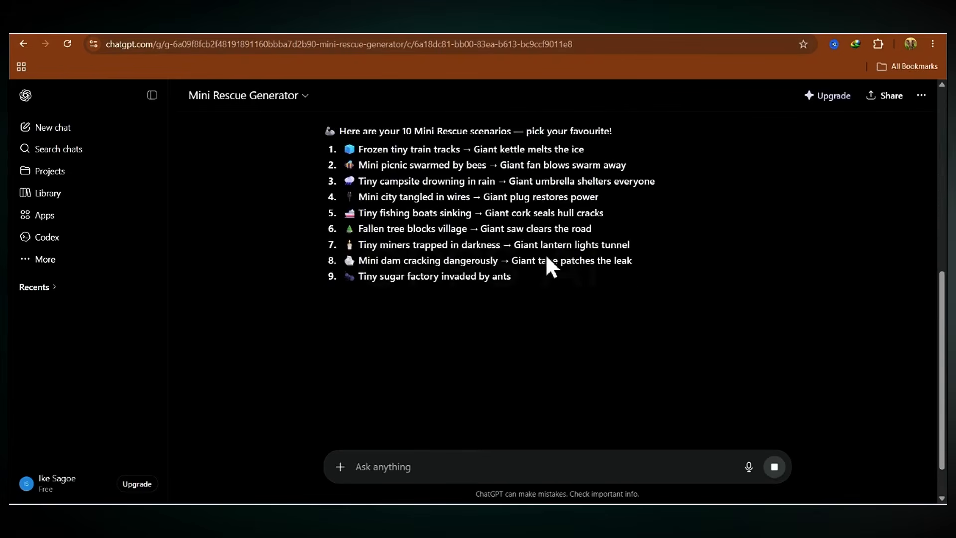
triple_click(409, 217)
key("ctrl+c")
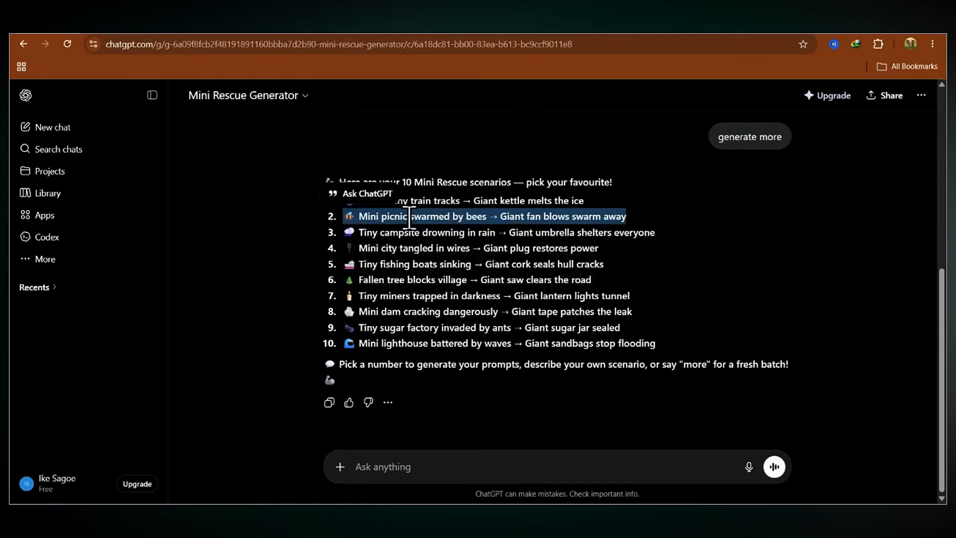
left_click(404, 463)
key("ctrl+v")
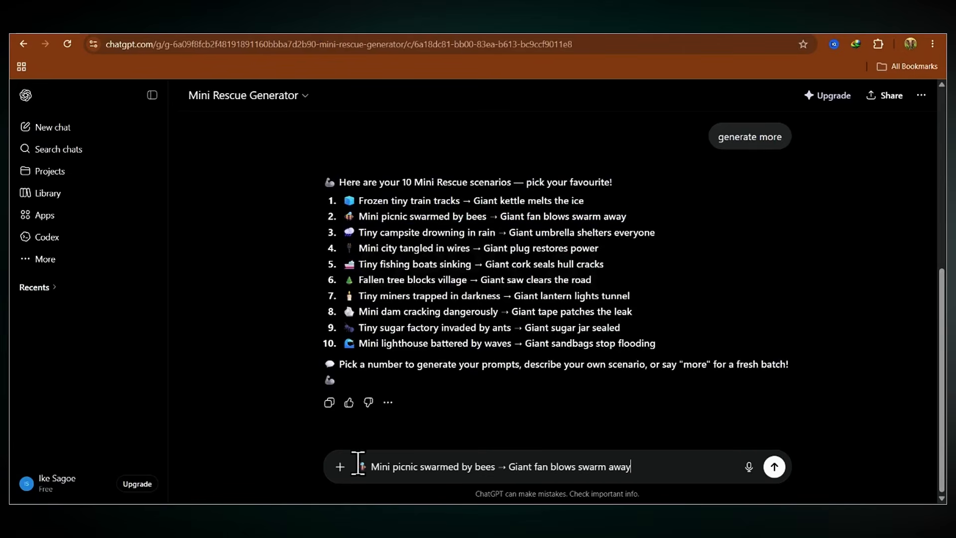
left_click(371, 466)
key("BackSpace")
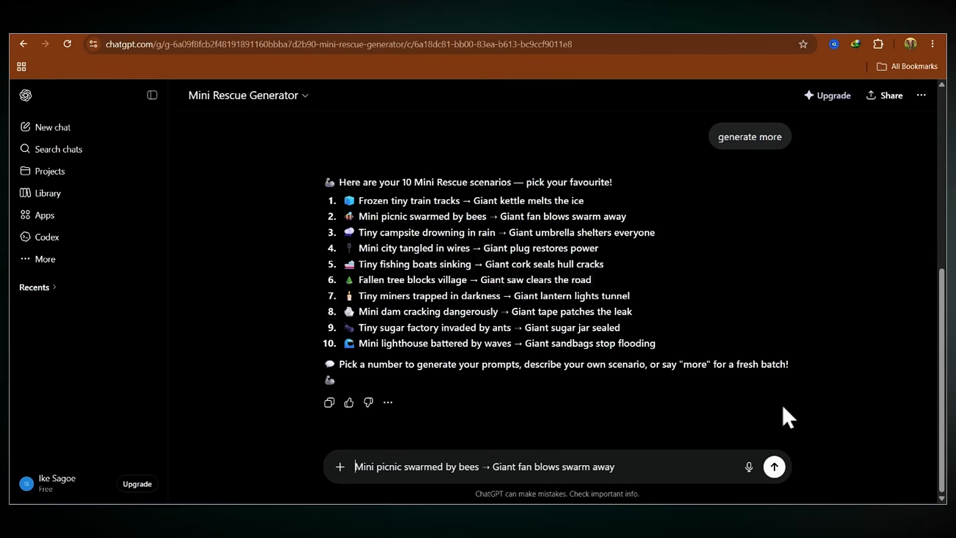
left_click(774, 466)
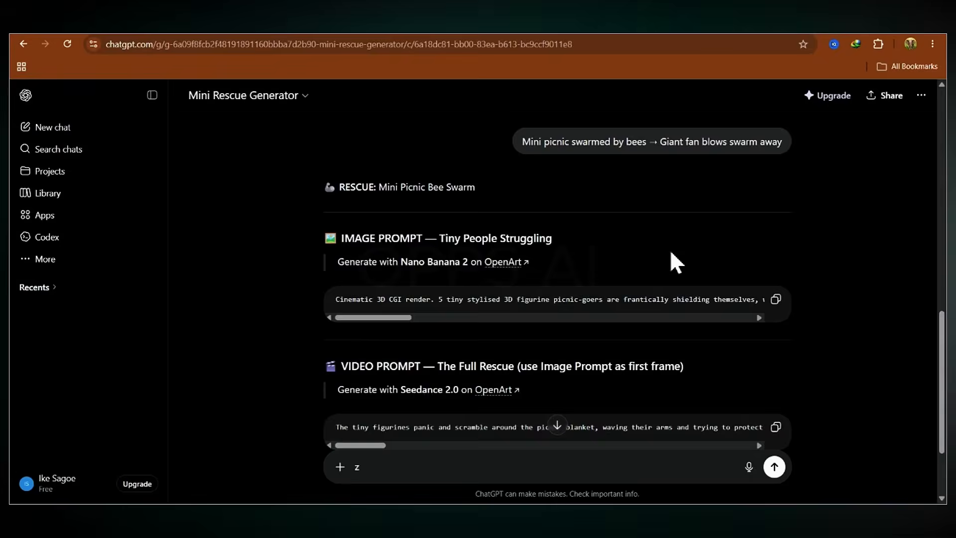
Look through the generated Mini Picnic Bee Swarm prompts and copy the image prompt.
scroll(673, 250, "down", 2)
scroll(674, 247, "up", 2)
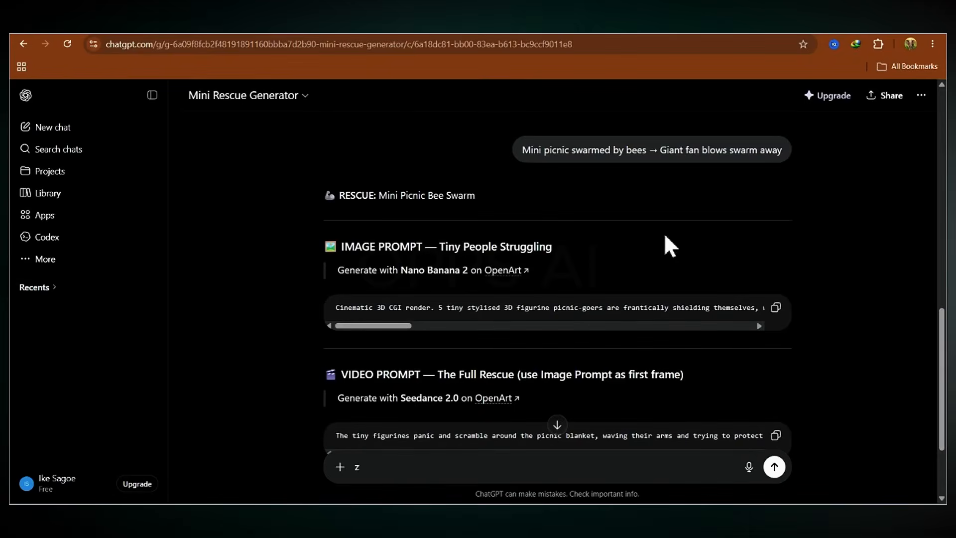
scroll(665, 237, "down", 3)
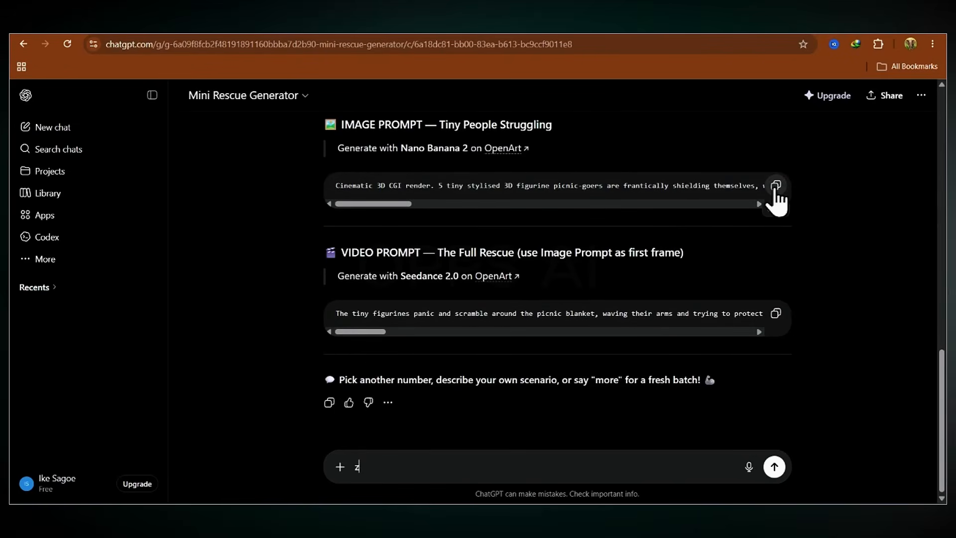
Switch to Google Flow, create a new project and dismiss its welcome message.
scroll(820, 285, "up", 5)
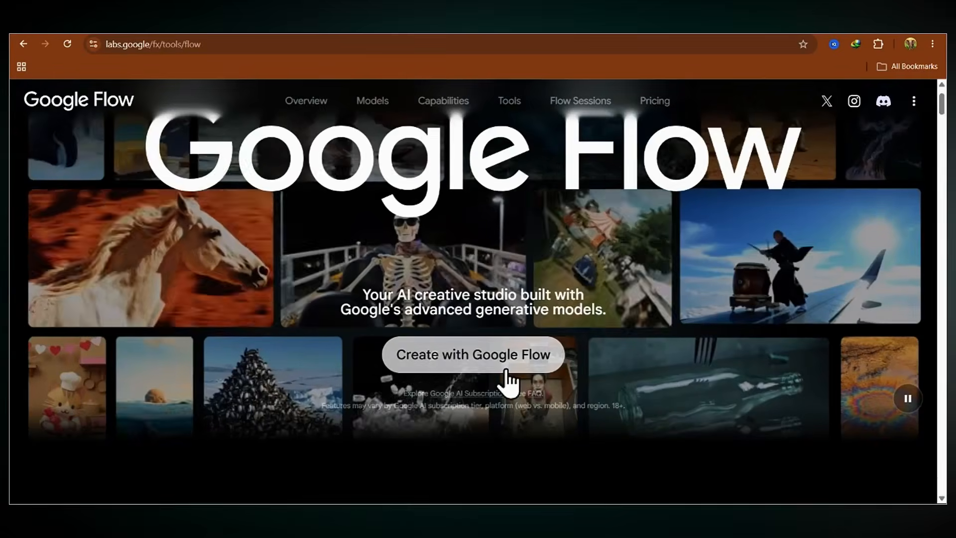
left_click(506, 373)
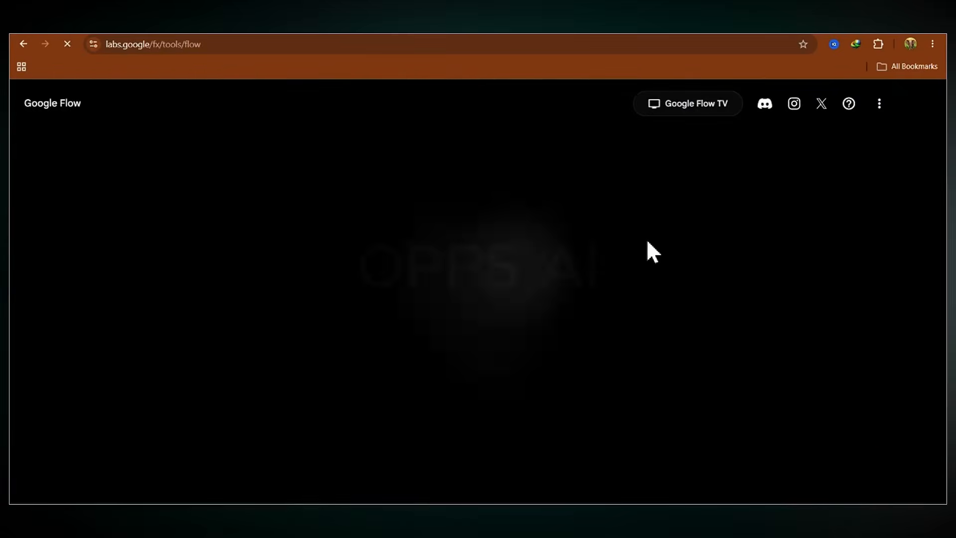
left_click(570, 384)
scroll(540, 326, "down", 5)
scroll(540, 326, "down", 2)
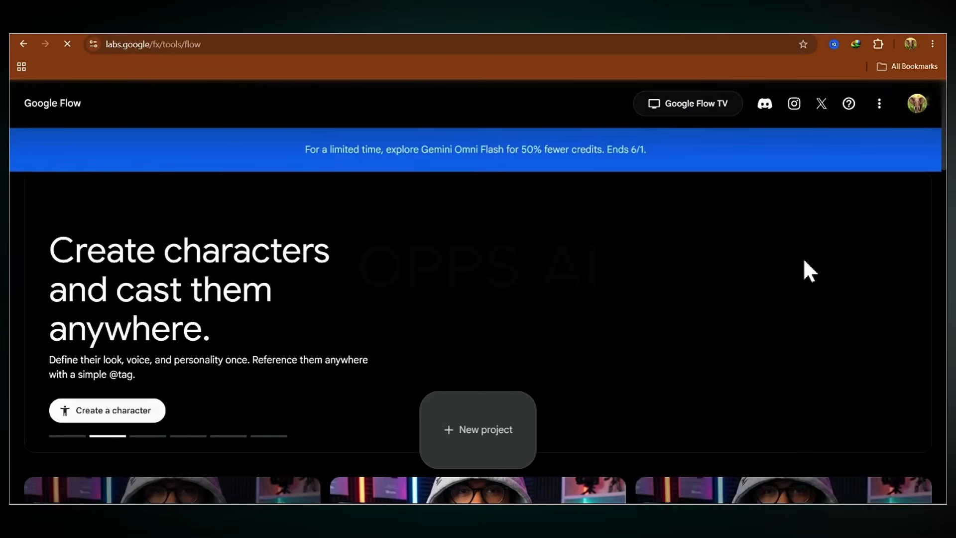
scroll(802, 259, "down", 5)
scroll(796, 256, "up", 4)
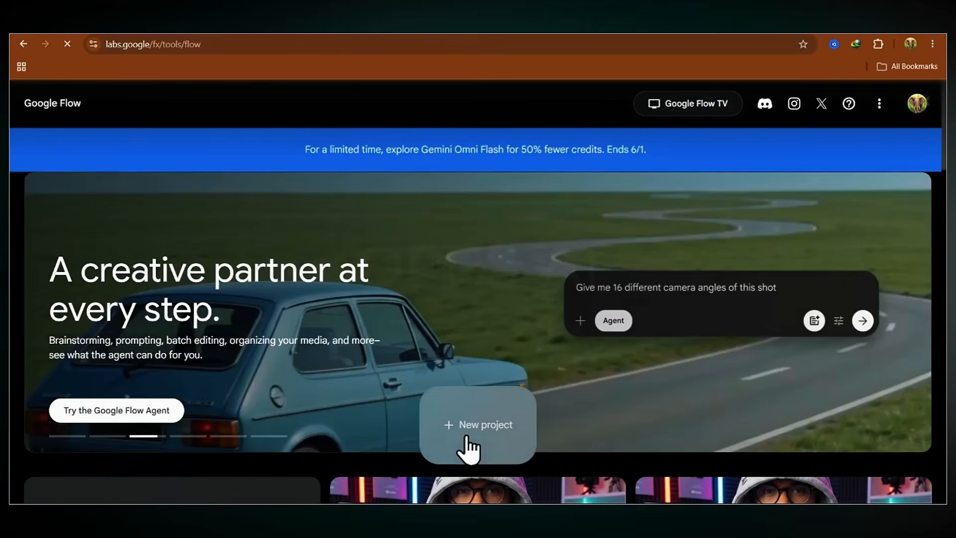
left_click(467, 438)
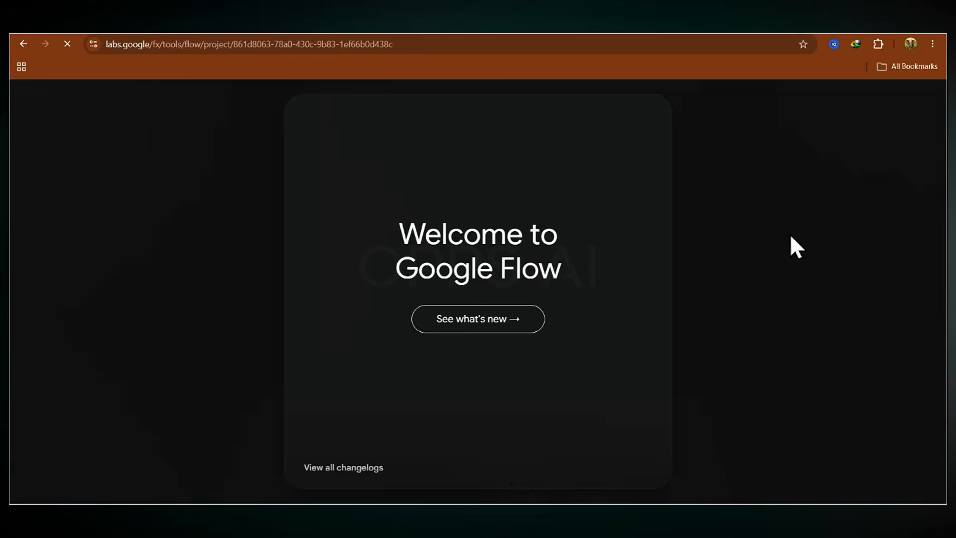
left_click(790, 237)
Configure image generation to 9:16 aspect ratio, the Nano Banana 2 model and x2 outputs.
left_click(593, 470)
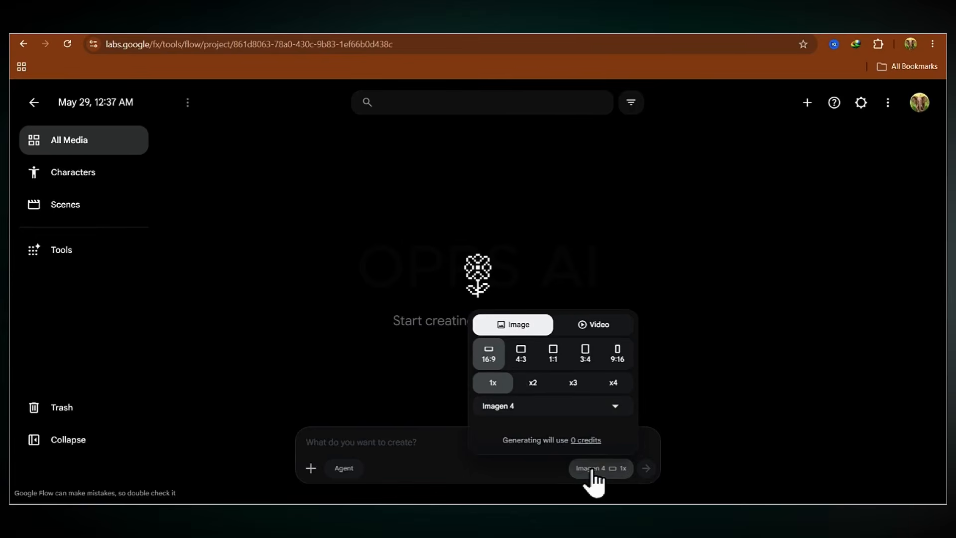
left_click(619, 354)
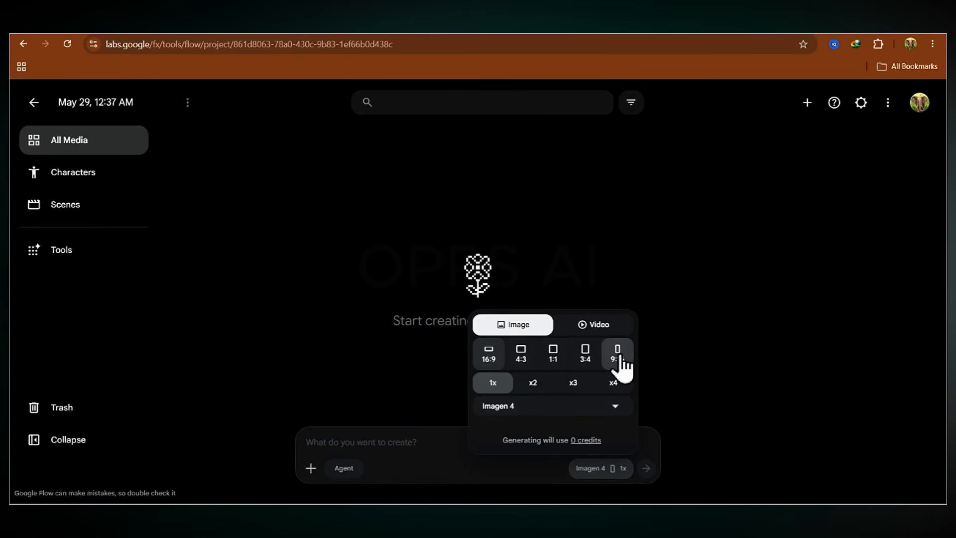
left_click(537, 406)
left_click(544, 450)
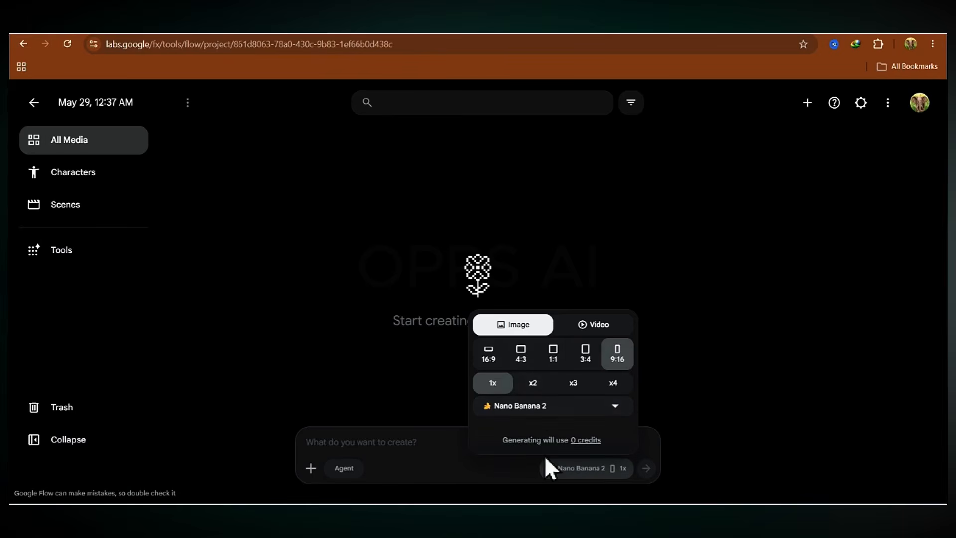
left_click(531, 383)
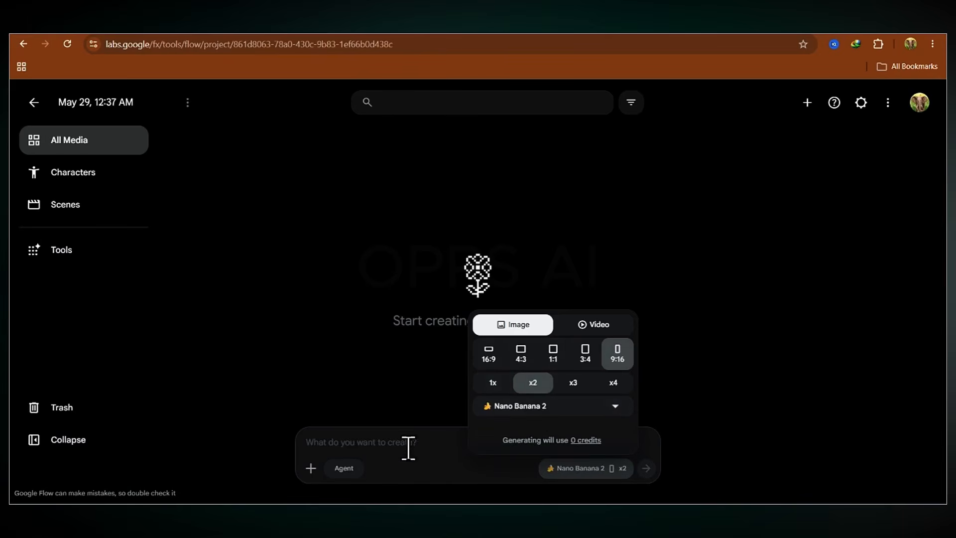
Paste the copied picnic-and-bees image prompt and generate the images.
left_click(343, 444)
right_click(344, 445)
left_click(396, 285)
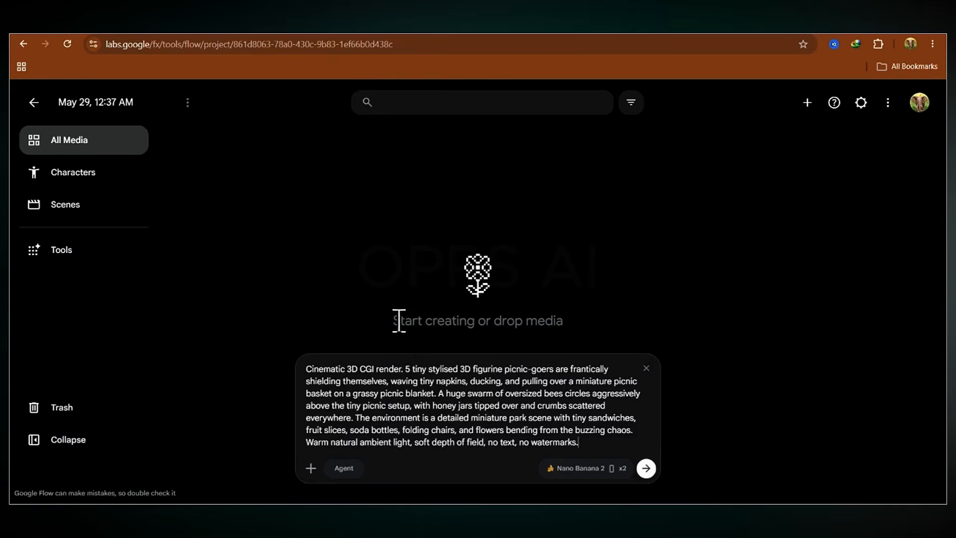
left_click(646, 468)
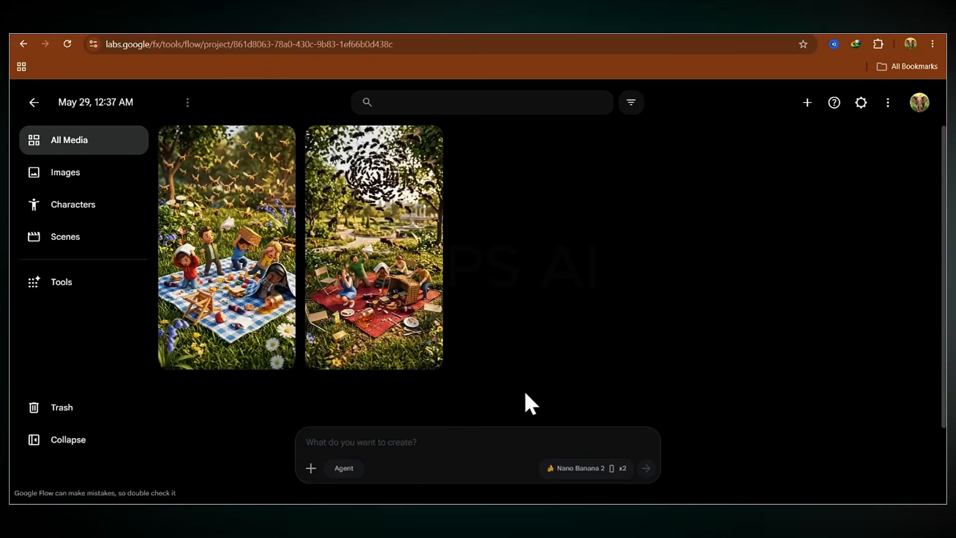
View the blue-blanket and red-blanket picnic images one after the other at full size.
left_click(241, 279)
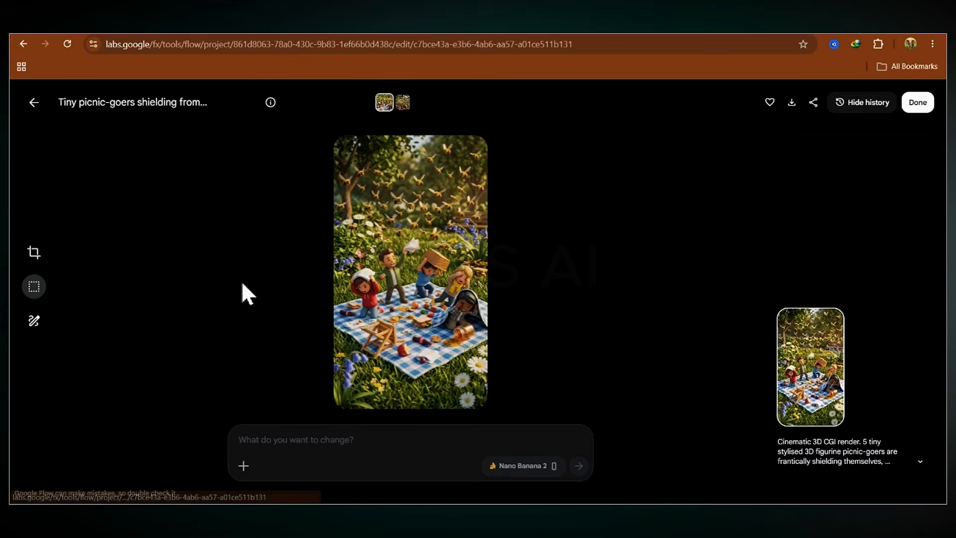
left_click(40, 106)
left_click(363, 265)
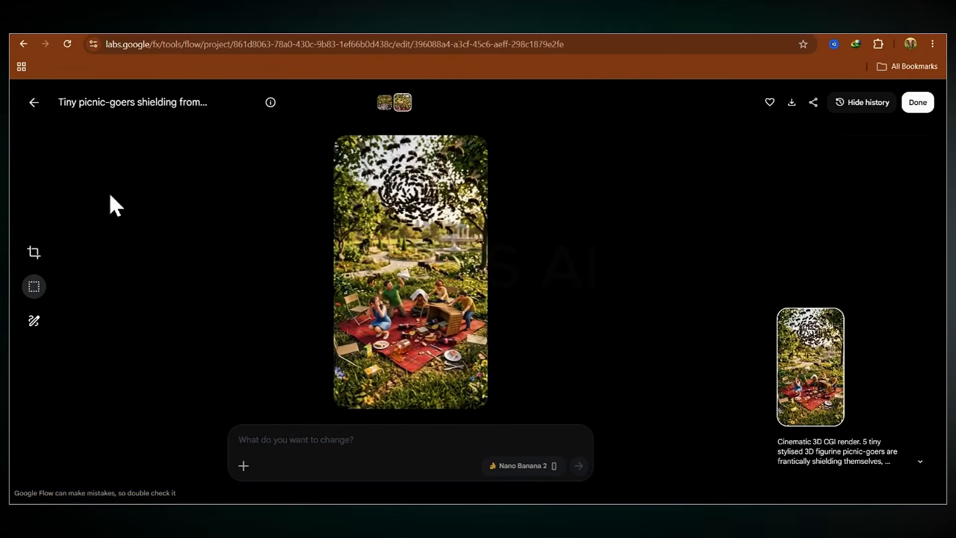
left_click(34, 105)
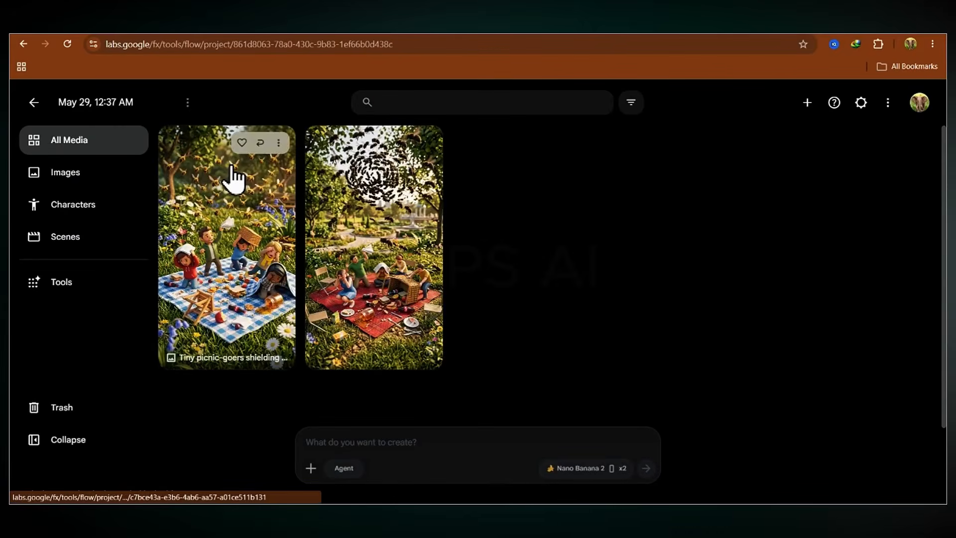
Download an upscaled copy of the red-blanket picnic image, and move the blue-blanket image to the trash.
left_click(425, 142)
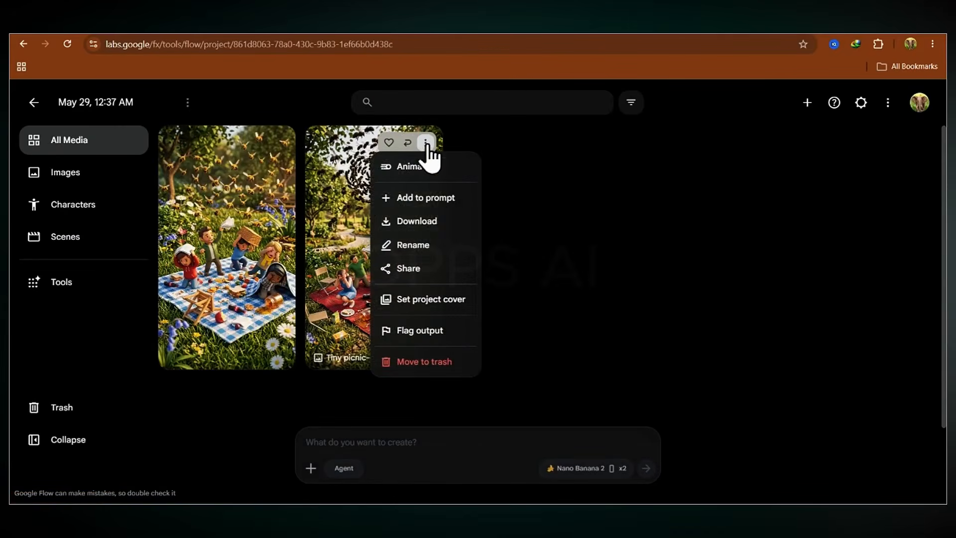
mouse_move(449, 222)
left_click(498, 268)
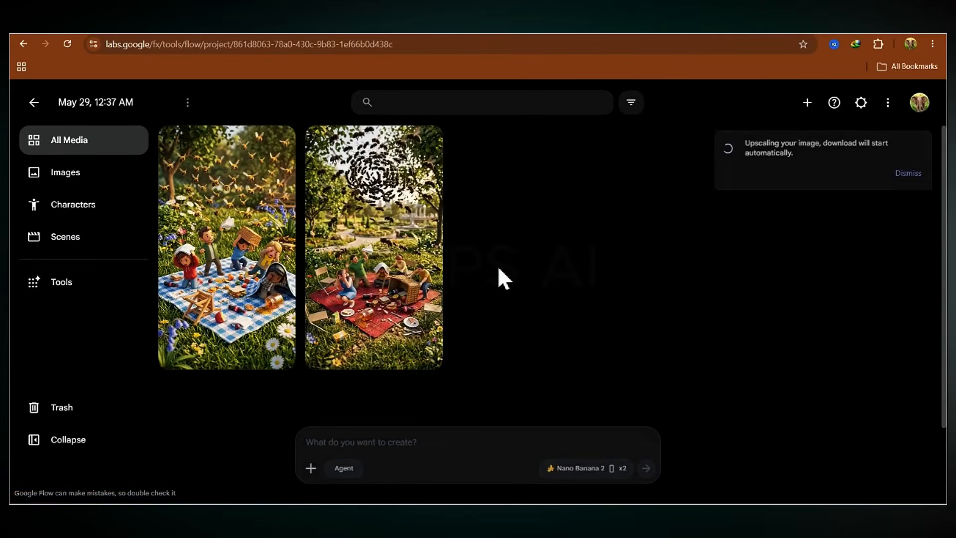
left_click(278, 142)
left_click(292, 364)
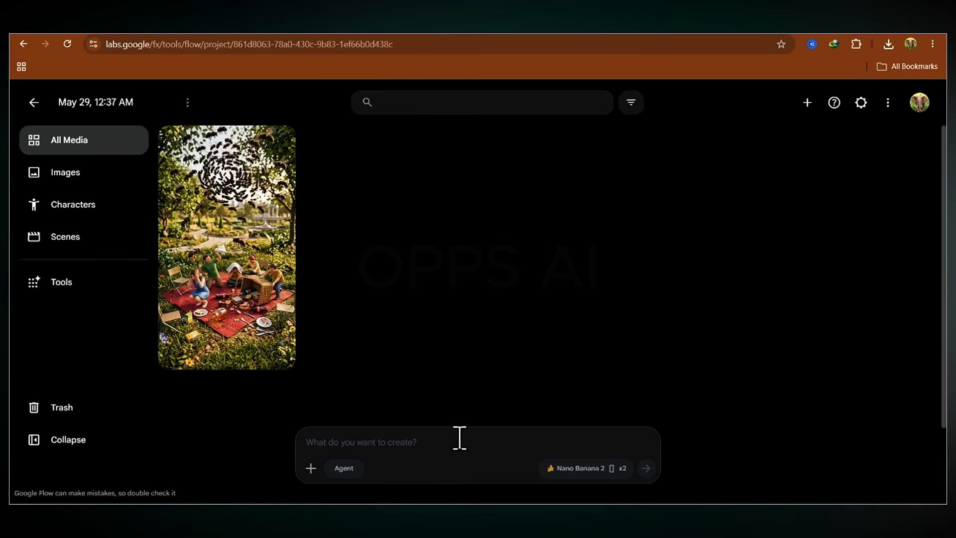
Set generation to video from frames with a single 1x output, keeping the Omni Flash model.
left_click(595, 471)
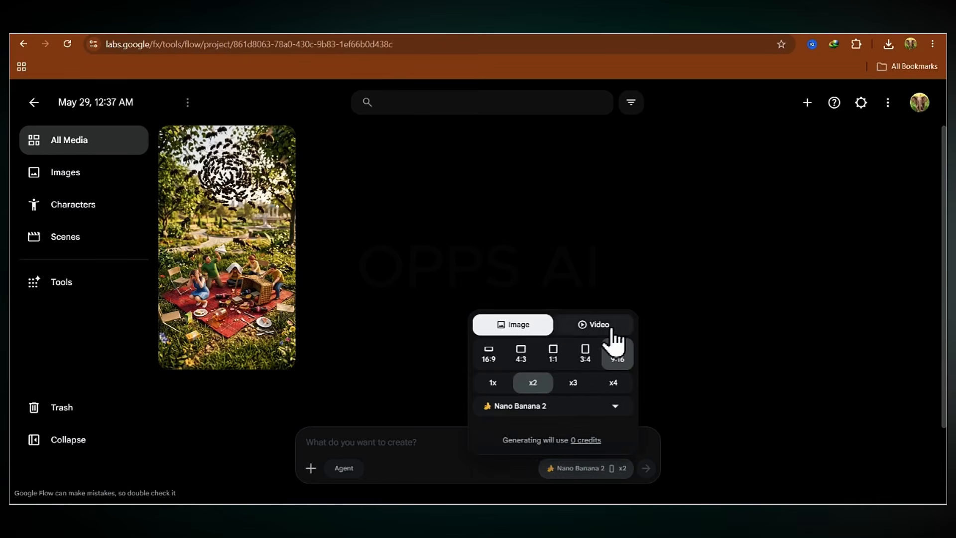
left_click(597, 326)
left_click(510, 327)
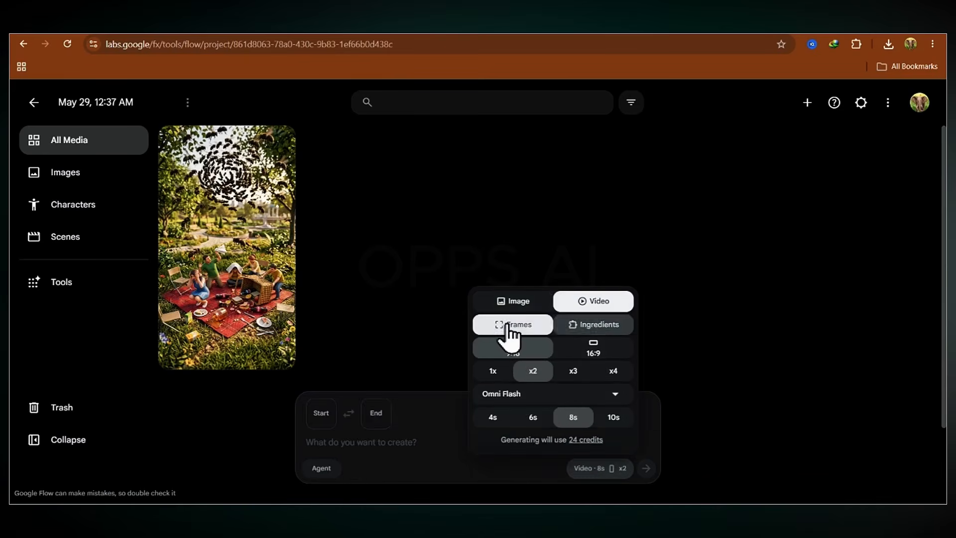
left_click(493, 371)
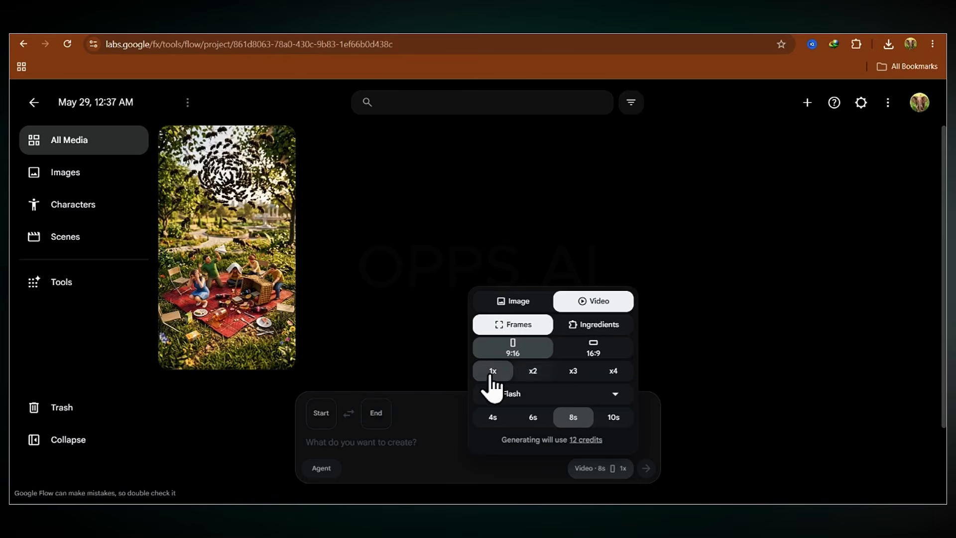
left_click(507, 394)
left_click(563, 282)
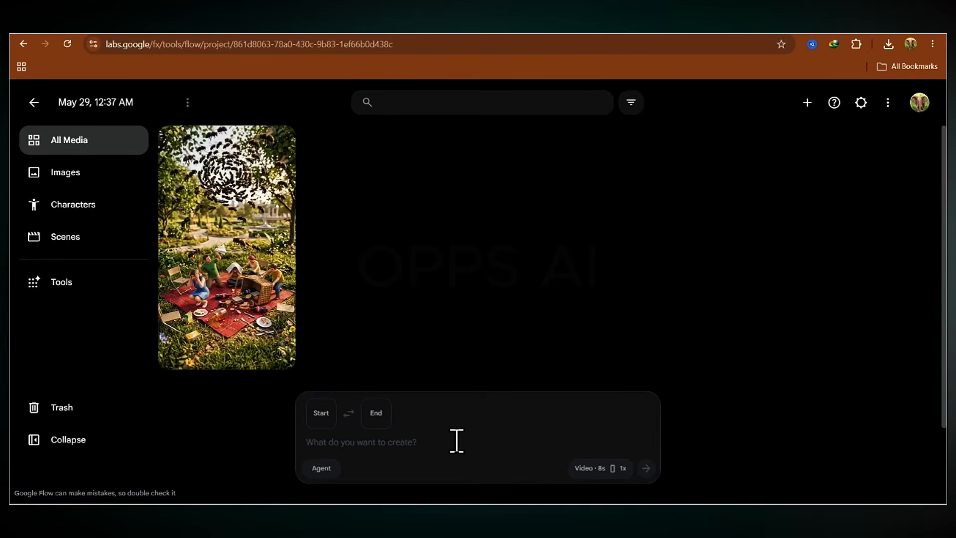
Enter the video prompt about the giant fan rescuing the picnic figurines, and add the red-blanket image as the start frame.
type("The tiny figurines panic and scramble around the picnic blanket, waving their arms and trying to protect the food as the bee swarm circles aggressively overhead. A real human hand enters slowly from the top of the frame holding a large portable fan, moving calmly toward the center of the chaos. The hand switches on the fan and a strong gust blasts across the scene, sending the bees spinning away into the distance while napkins flutter and grass bends dramatically from the airflow. The hand slowly lifts the fan upward and exits through the top of the frame. The tiny figurines stop in disbelief, look upward, then cheer wildly with raised arms, jumping, clapping, and waving at the sky. Cinematic 3D CGI style throughout. Tiny figurines remain stylised 3D collectible-style throughout. Natural ambient sound — loud buzzing bees, fan whirring, tiny cheering voices. No music.")
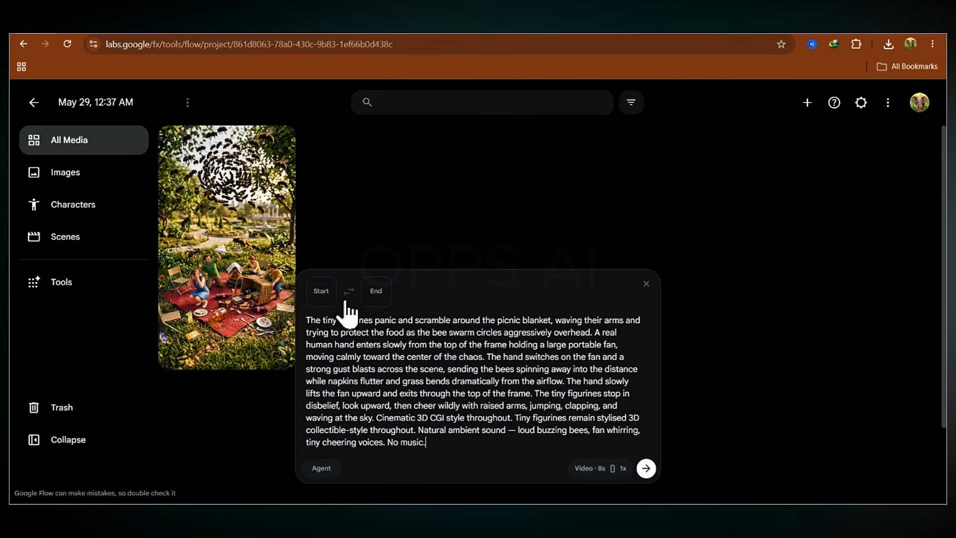
left_click(320, 299)
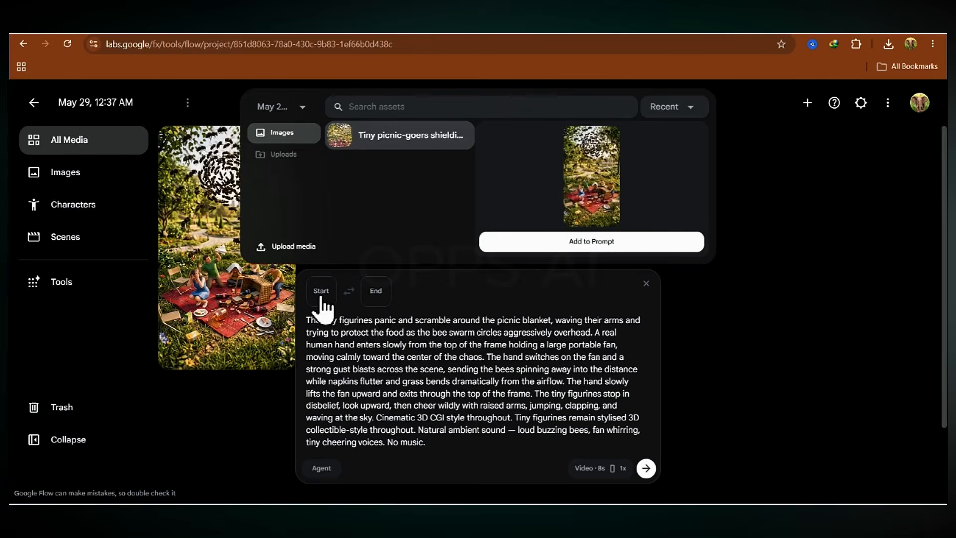
left_click(291, 155)
left_click(288, 137)
left_click(413, 149)
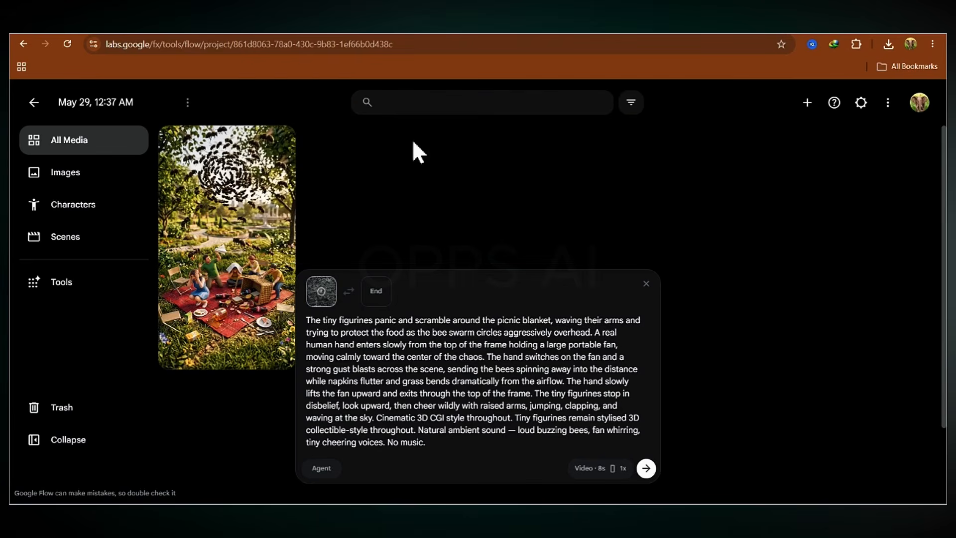
Change the video model to Veo 3.1 - Fast and generate the video.
left_click(598, 468)
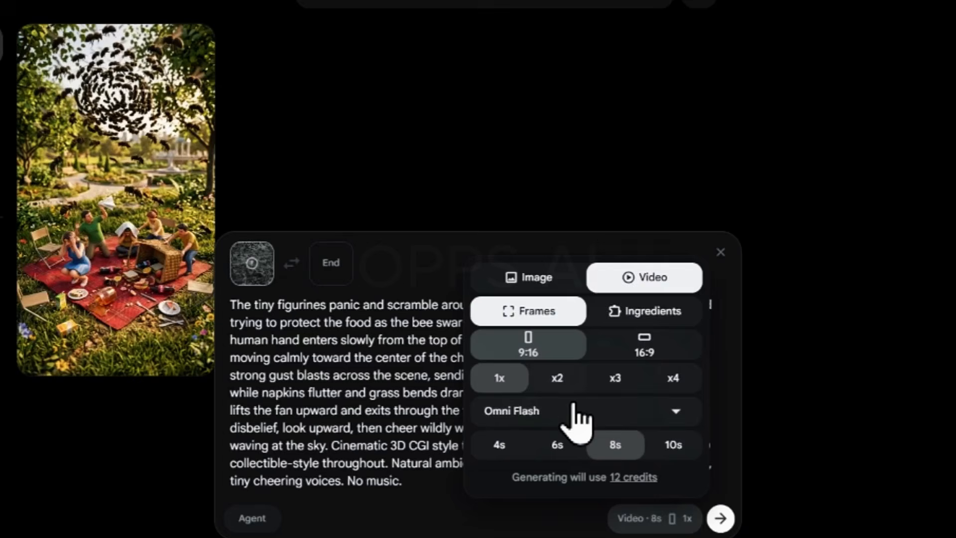
left_click(554, 394)
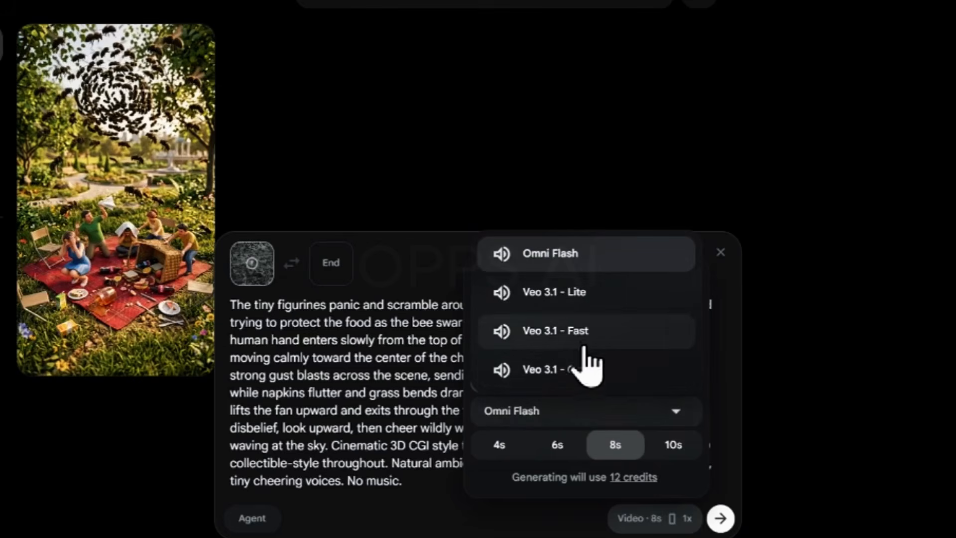
left_click(582, 339)
left_click(720, 517)
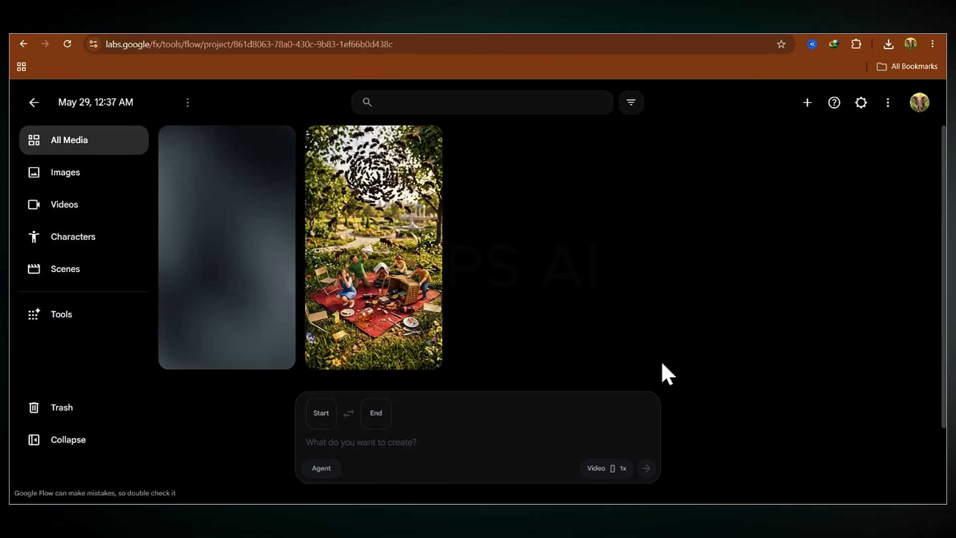
Open the generated picnic rescue video and watch it in full screen.
left_click(199, 241)
left_click(486, 298)
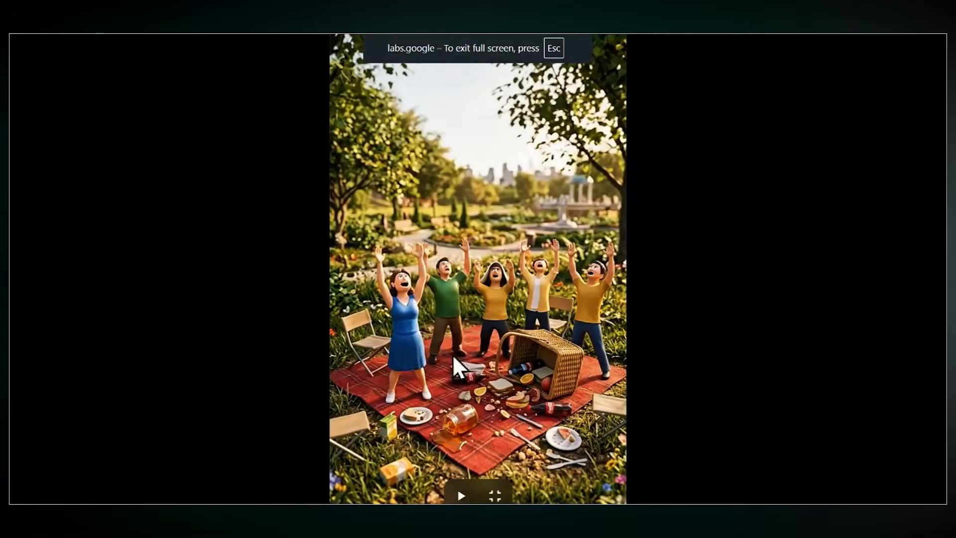
Play the picnic rescue video, download it, and return to the project's media.
left_click(459, 495)
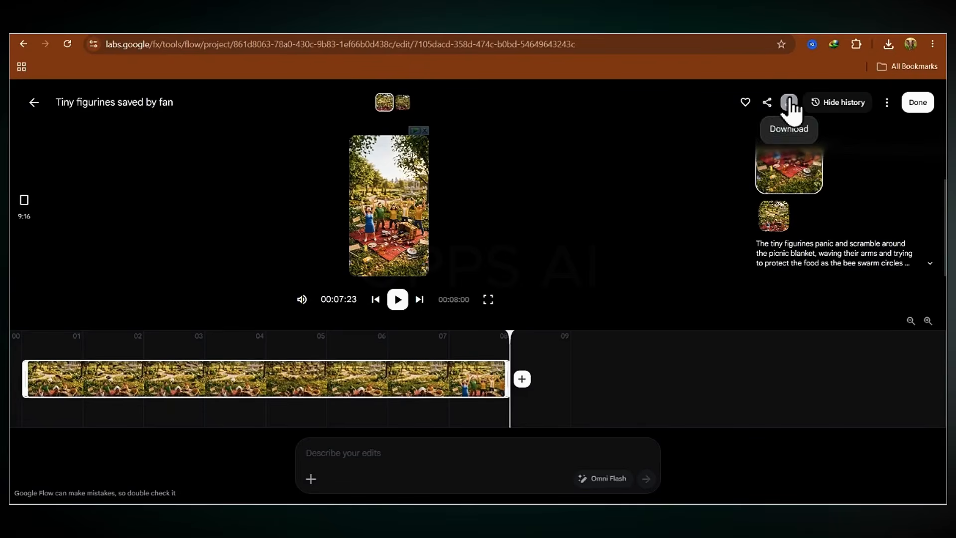
left_click(33, 103)
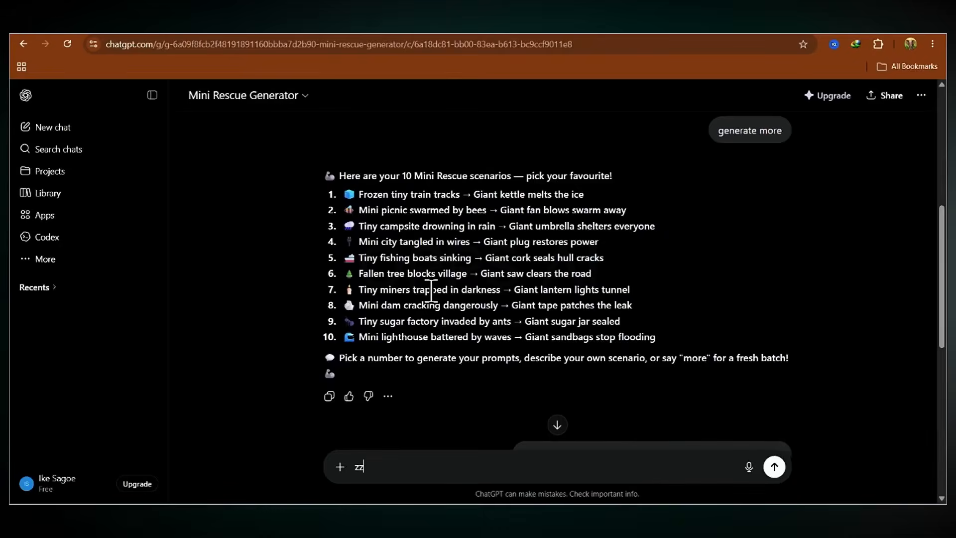
Switch to ChatGPT's Mini Rescue Generator and submit the scenario "Frozen tiny train tracks → Giant kettle melts the ice".
triple_click(370, 196)
key("ctrl+c")
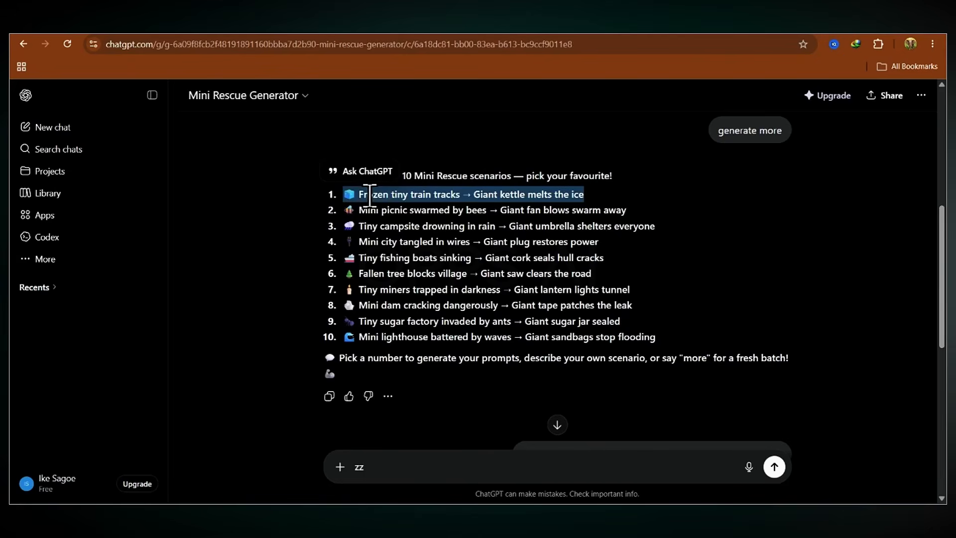
left_click(396, 213)
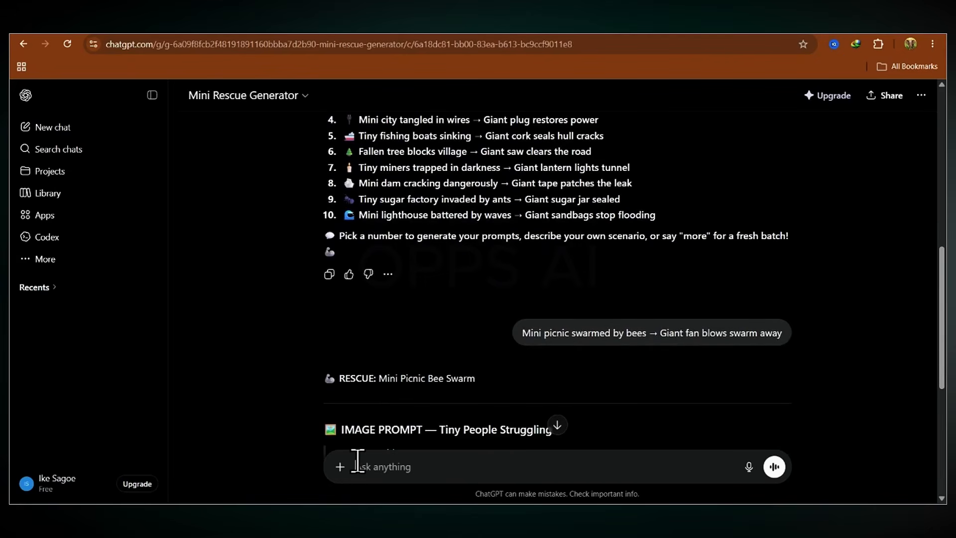
key("ctrl+v")
key("Return")
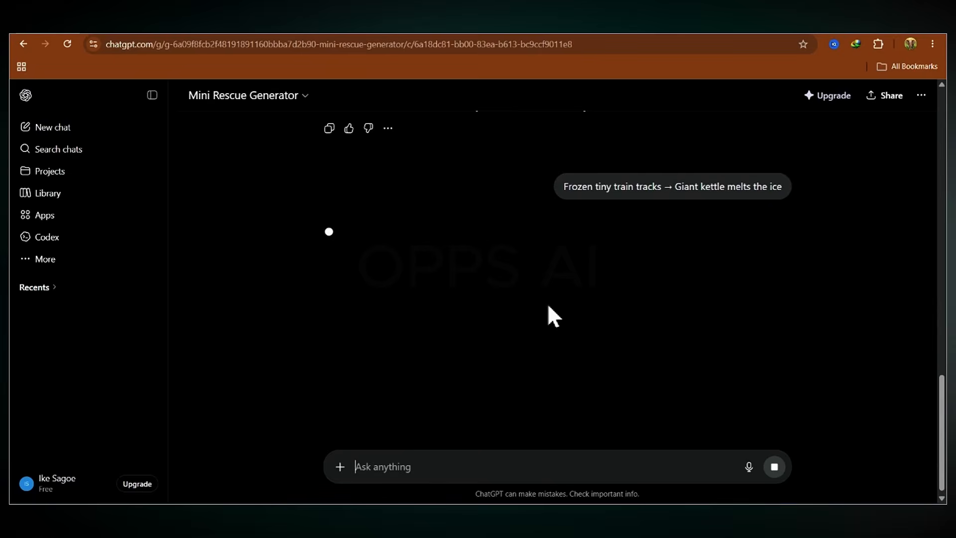
Copy the scenario "Mini city tangled in wires → Giant plug restores power" from the ideas list and submit it to the generator.
scroll(536, 319, "up", 10)
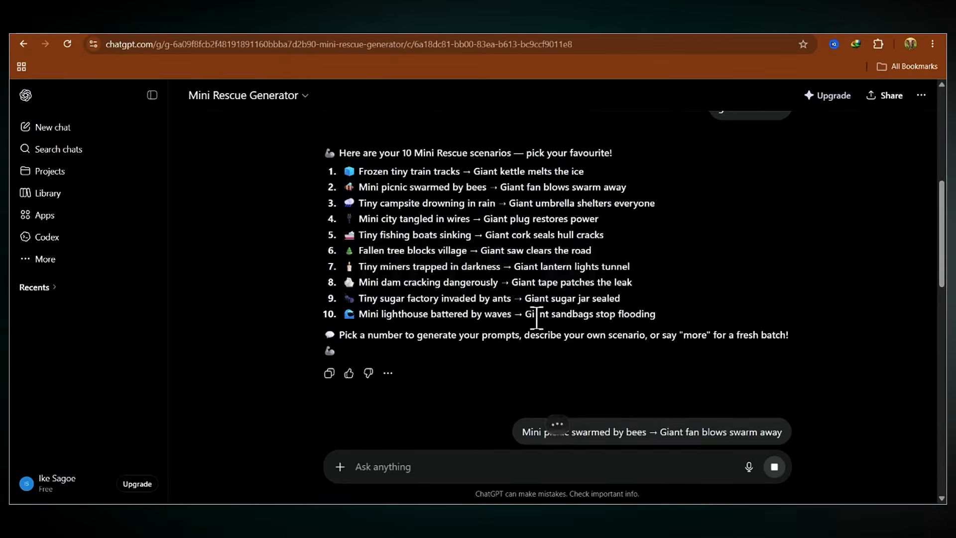
triple_click(382, 225)
key("ctrl+c")
scroll(494, 258, "down", 15)
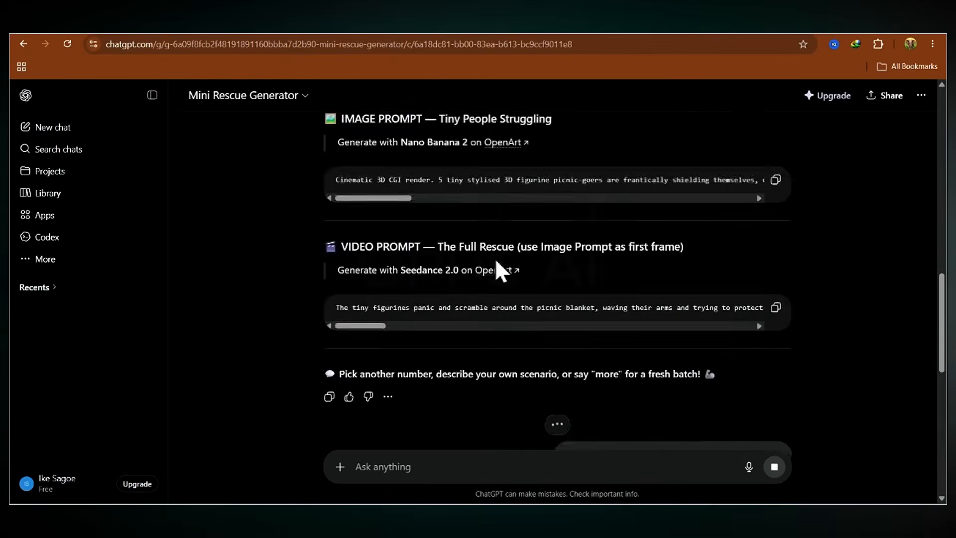
left_click(437, 468)
key("ctrl+v")
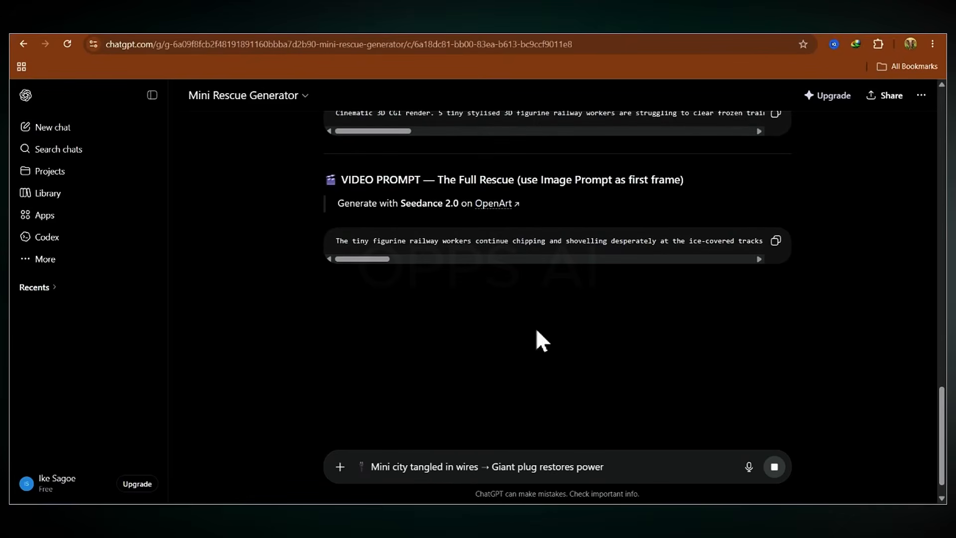
left_click(774, 466)
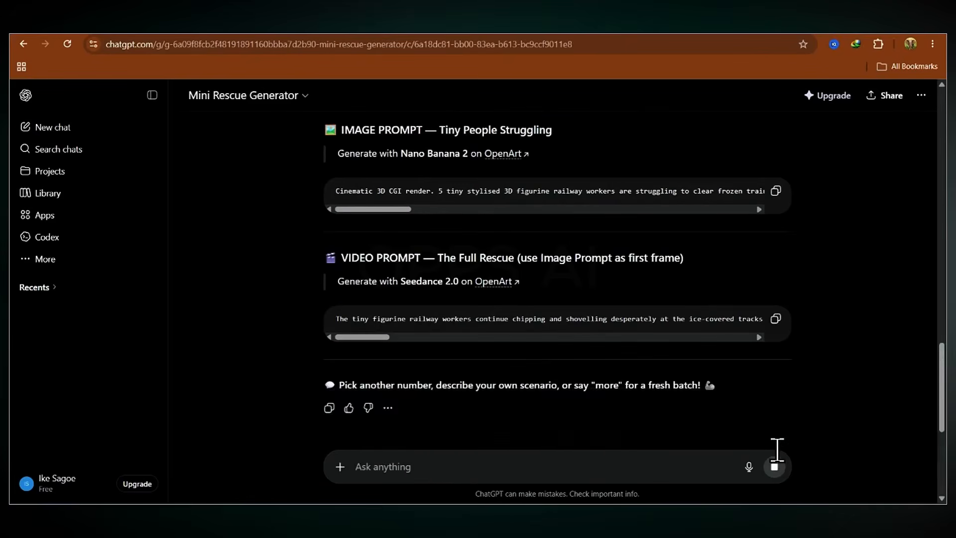
Copy the frozen train tracks image prompt, switch Google Flow to image generation with x2 outputs, and enter the railway workers prompt.
scroll(602, 344, "up", 8)
scroll(774, 283, "down", 1)
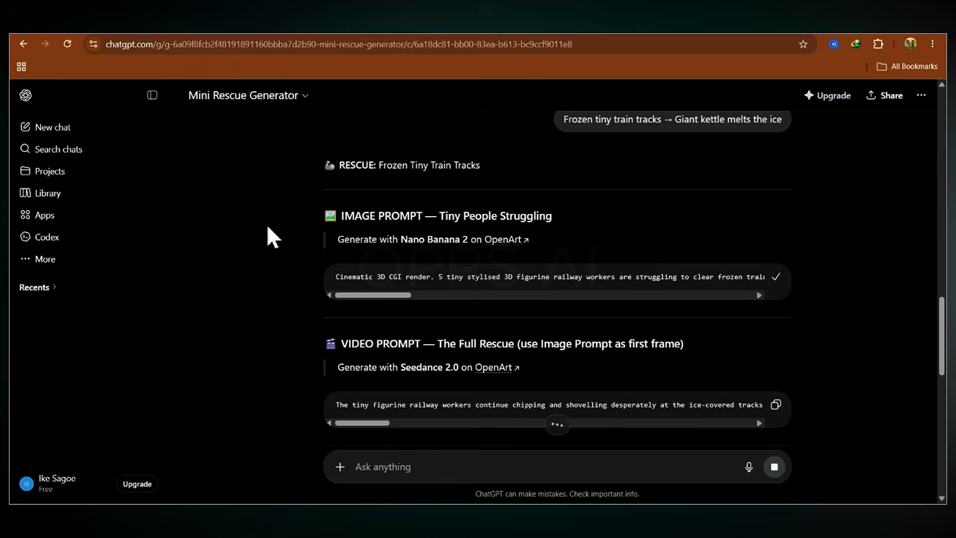
left_click(450, 439)
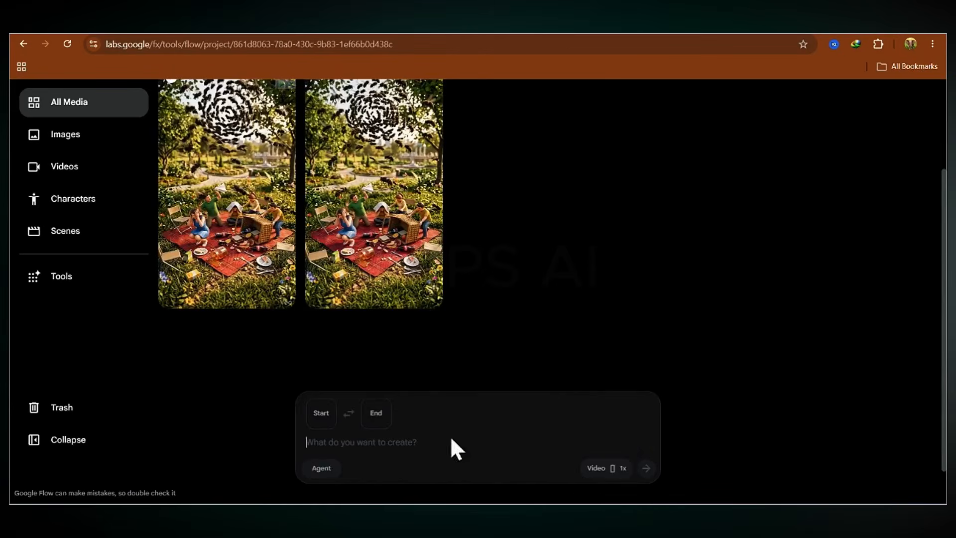
left_click(608, 467)
left_click(513, 328)
left_click(534, 383)
left_click(438, 441)
type("Cinematic 3D CGI render. 5 tiny stylised 3D figurine railway workers are struggling to clear frozen train tracks with miniature shovels and pickaxes near a tiny railway crossing. Thick layers of solid ice completely encase the rails, locking a small train in place while frost creeps across the tracks and snowdrifts tower above the figurines. The environment is a detailed miniature winter landscape with a tiny signal post, snow-covered pine trees, a stranded train, and scattered tools half-buried in snow. Warm natural ambient light, soft depth of field, no text, no watermarks.")
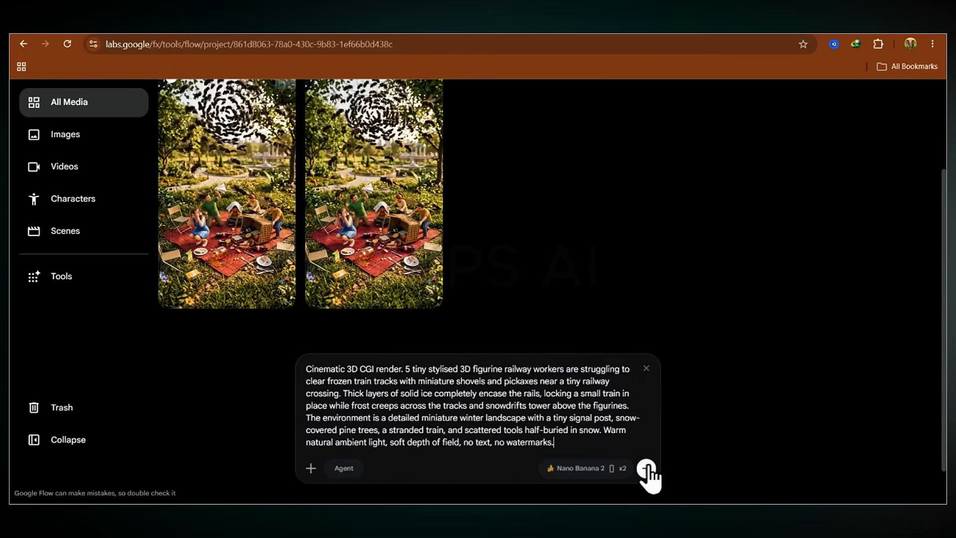
Change the image model to Nano Banana Pro and generate the frozen railway images.
left_click(582, 468)
left_click(550, 404)
left_click(645, 467)
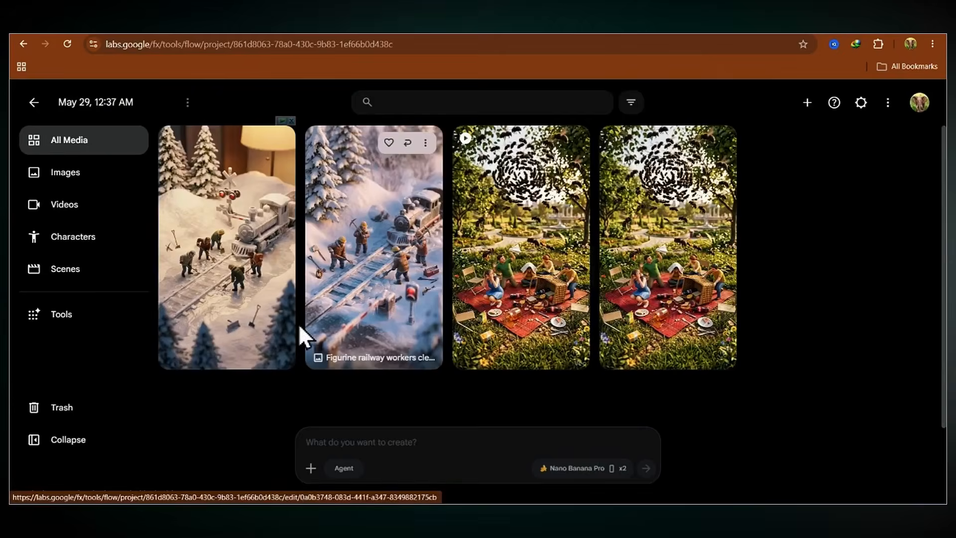
Move the railway image with the lamp in the background to the trash, and download the remaining railway image upscaled.
left_click(278, 143)
left_click(291, 363)
left_click(278, 143)
left_click(286, 222)
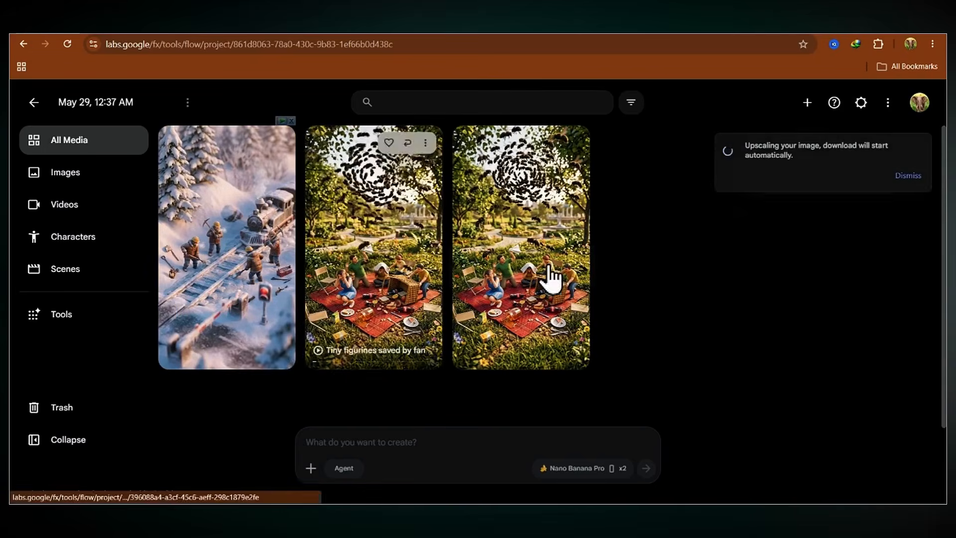
Set generation to a single 1x video from frames with Veo 3.1 - Fast, and add the railway workers image as the start frame.
left_click(572, 468)
left_click(593, 324)
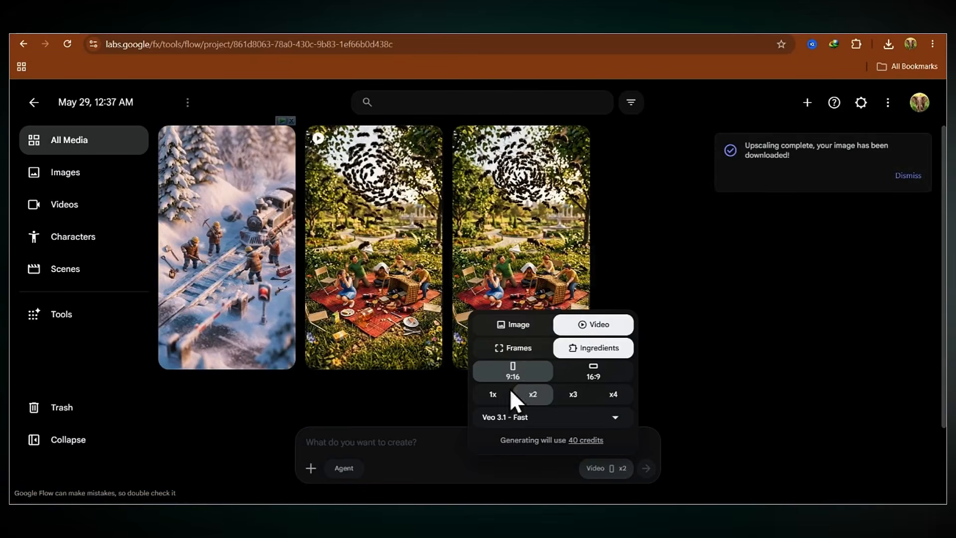
left_click(493, 394)
left_click(318, 432)
left_click(311, 468)
left_click(406, 468)
type("zz")
left_click(606, 468)
left_click(513, 348)
left_click(338, 440)
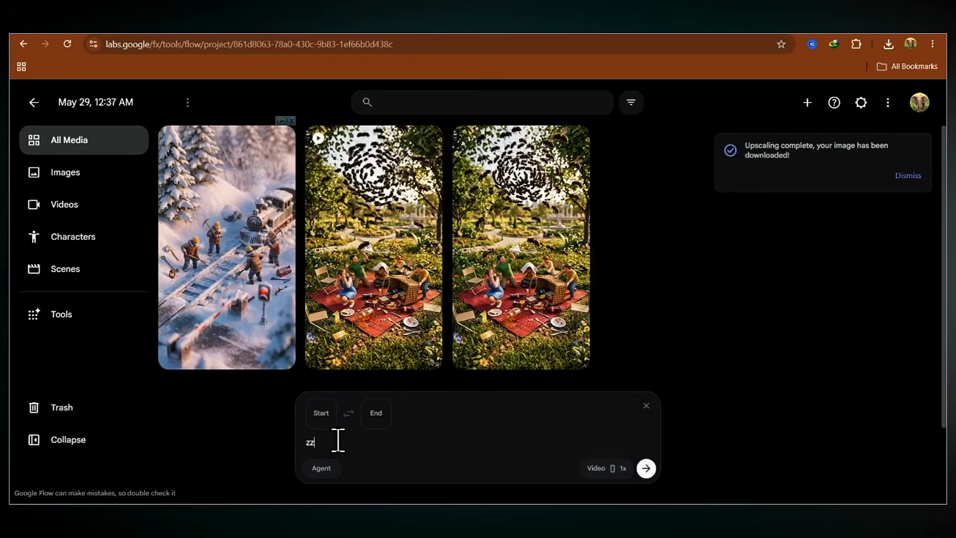
left_click(321, 413)
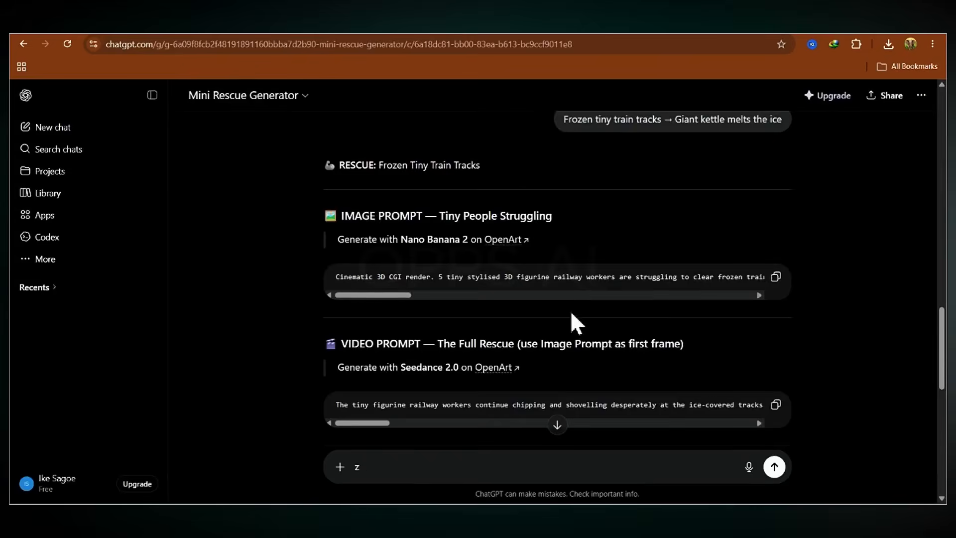
Copy the picnic fan rescue video prompt from ChatGPT into Google Flow and generate the video from the railway start frame.
scroll(571, 320, "down", 3)
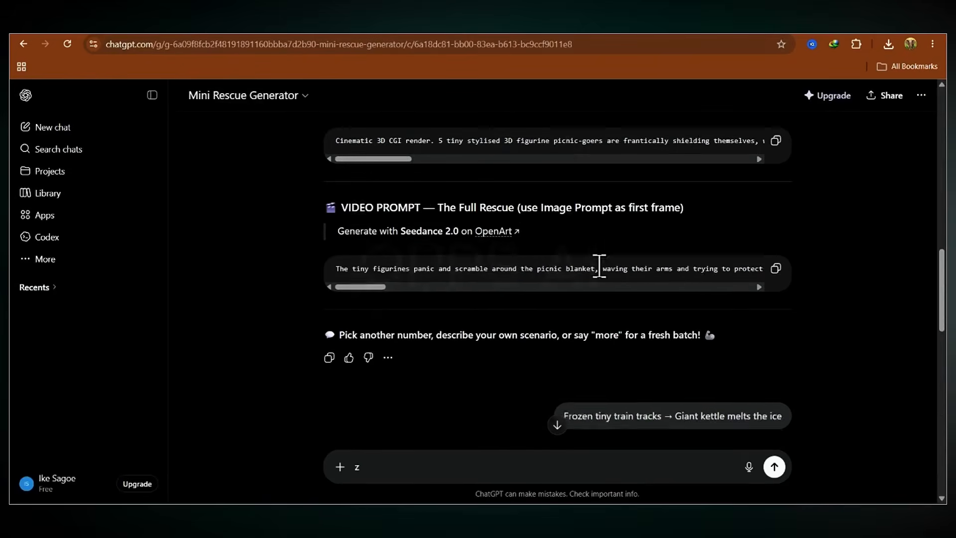
scroll(602, 264, "up", 3)
left_click(774, 391)
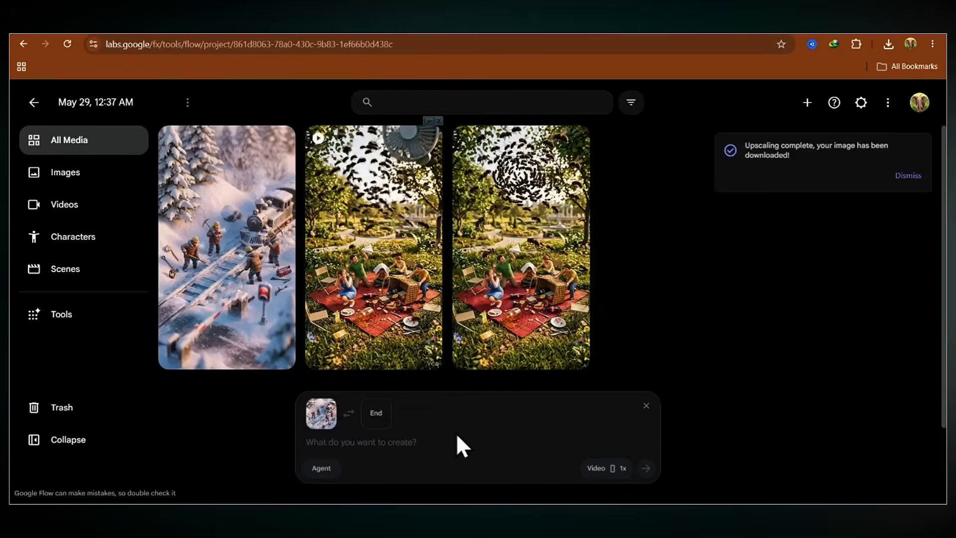
type("The tiny figurines panic and scramble around the picnic blanket, waving their arms and trying to protect the food as the bee swarm circles aggressively overhead. A real human hand enters slowly from the top of the frame holding a large portable fan, moving calmly toward the center of the chaos. The hand switches on the fan and a strong gust blasts across the scene, sending the bees spinning away into the distance while napkins flutter and grass bends dramatically from the airflow. The hand slowly lifts the fan upward and exits through the top of the frame. The tiny figurines stop in disbelief, look upward, then cheer wildly with raised arms, jumping, clapping, and waving at the sky. Cinematic 3D CGI style throughout. Tiny figurines remain stylised 3D collectible-style throughout. Natural ambient sound — loud buzzing bees, fan whirring, tiny cheering voices. No music.")
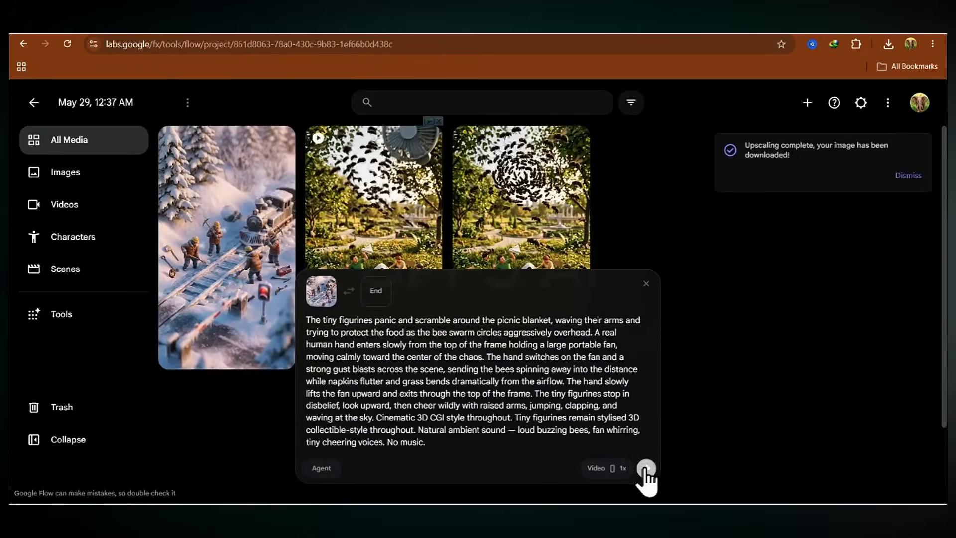
left_click(645, 468)
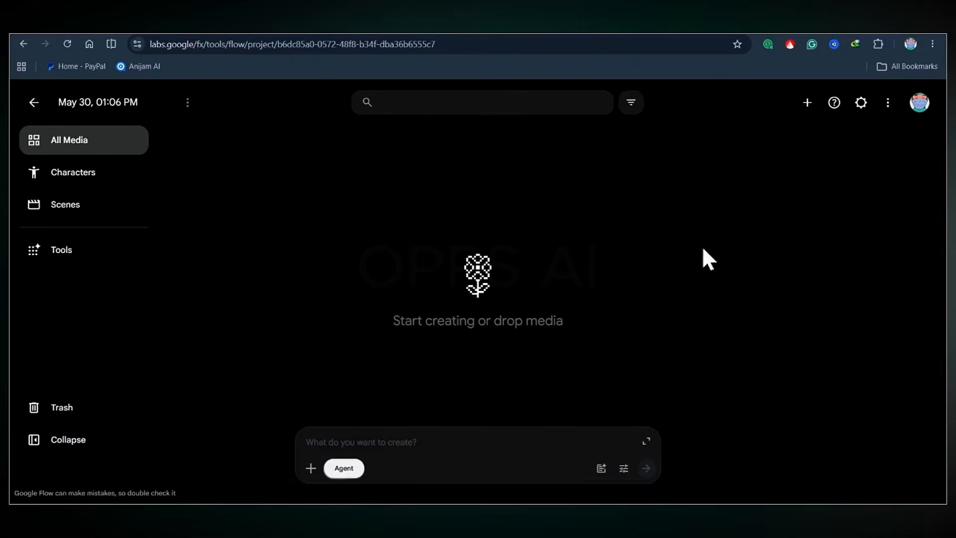
In the new project's agent settings, set the default image ratio to 16:9 and the image model to Nano Banana 2.
left_click(623, 466)
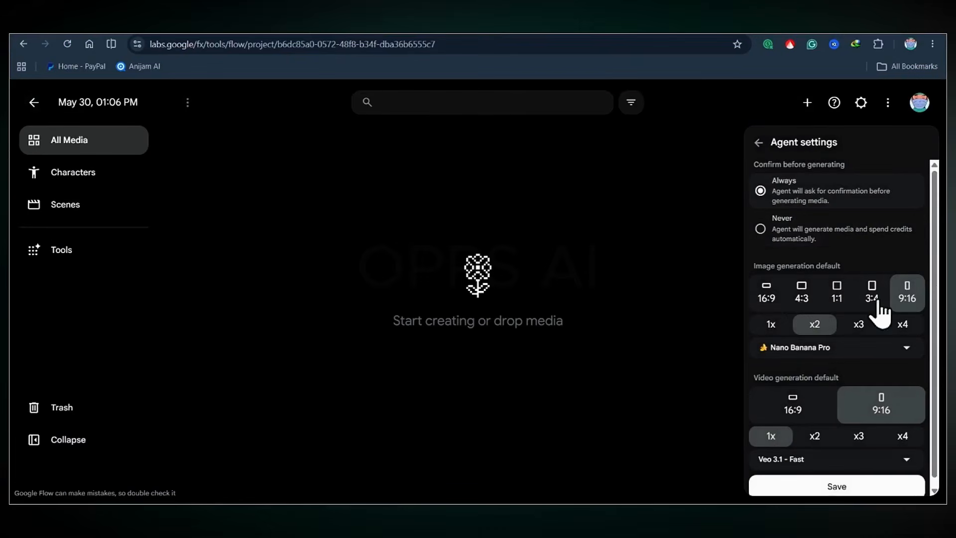
left_click(766, 293)
left_click(827, 349)
left_click(792, 396)
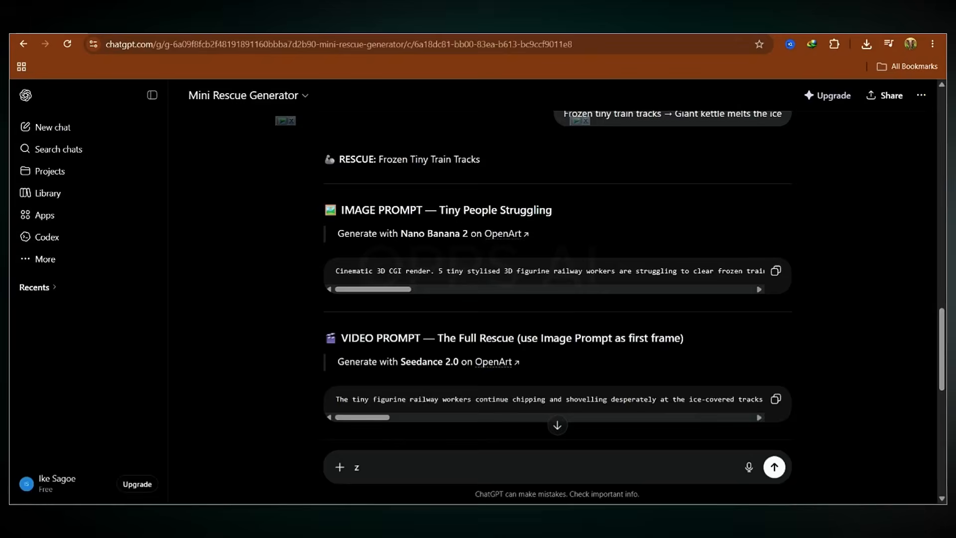
scroll(690, 291, "up", 5)
scroll(690, 291, "down", 2)
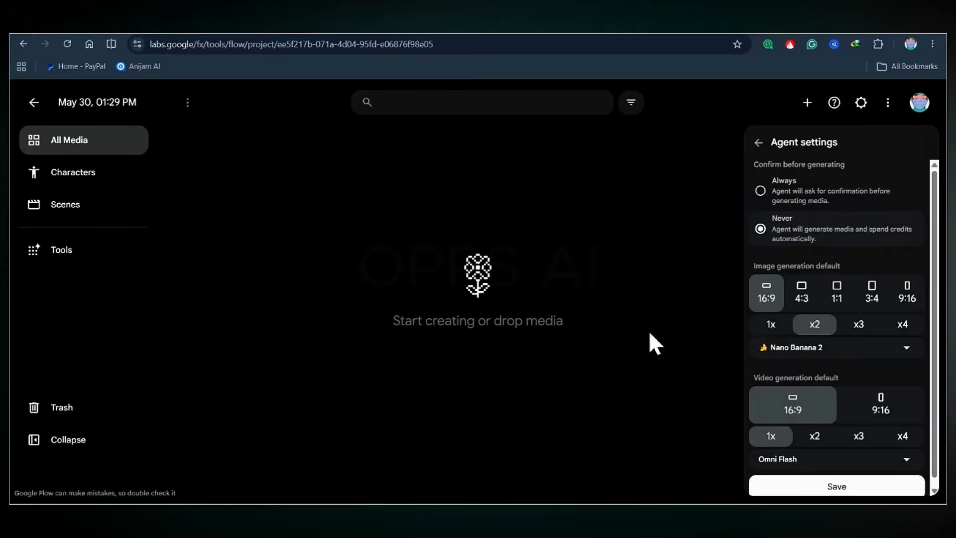
Dismiss the agent settings and set generation to images in 16:9 with x2 outputs, using Nano Banana 2.
left_click(648, 342)
left_click(595, 468)
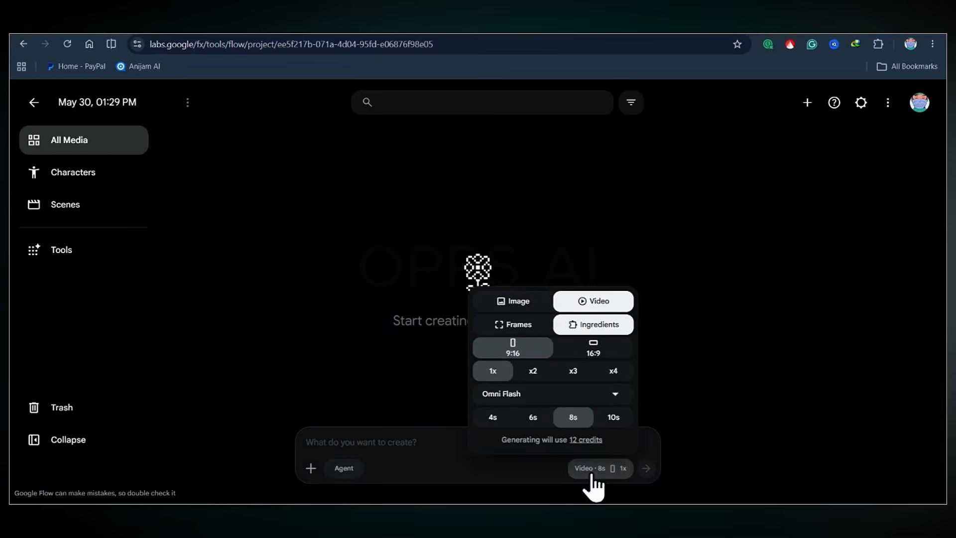
left_click(516, 301)
left_click(485, 359)
left_click(532, 382)
left_click(529, 407)
left_click(526, 454)
Enter the image prompt about tiny utility workers untangling thick bundles of electrical cables, and generate the images.
left_click(381, 441)
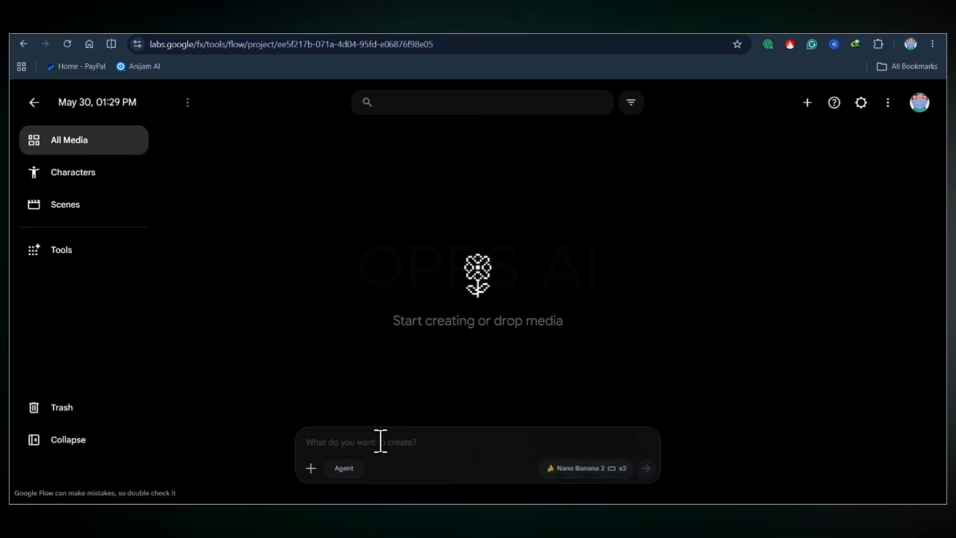
type("Cinematic 3D CGI render, a tiny stylised 3D figurine utility workers are desperately untangling thick bundles of electrical wires and pulling cables apart in the center of a miniature city street. A massive knot of black power cables towers above them like a tangled jungle, stretching between tiny buildings while streetlights, shop windows, and traffic signals remain completely dark. The problem is dramatic and overwhelming, with sparks occasionally flickering deep inside the cable mass and entire city blocks suffering a blackout. The environment is a detailed miniature urban scene with tiny apartments, storefronts, utility poles, maintenance ladders, and parked vehicles lining the streets. Warm natural ambient light, soft depth of field, no text, no watermarks.")
left_click(646, 468)
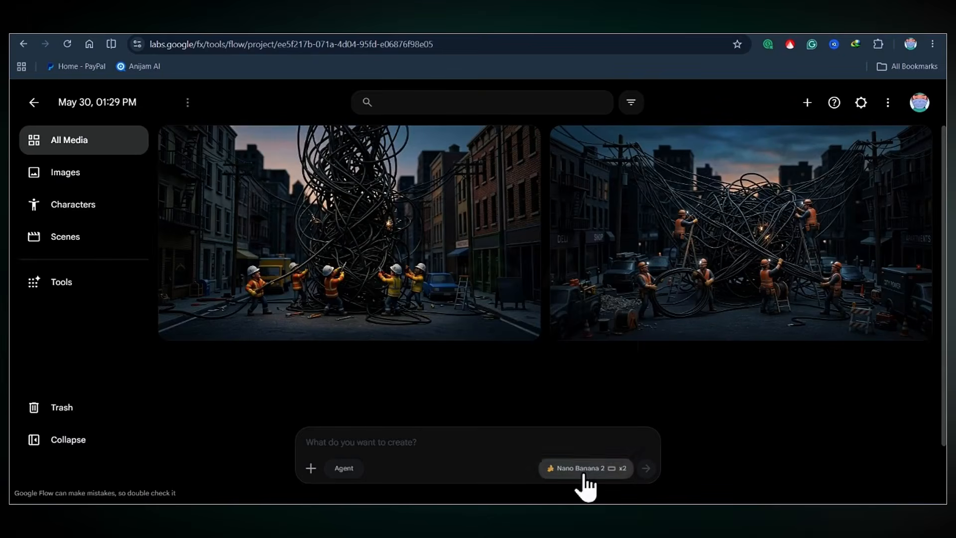
Set generation to video from frames in 16:9 with a single 1x output, using Veo 3.1 - Fast.
left_click(580, 471)
left_click(593, 301)
left_click(492, 370)
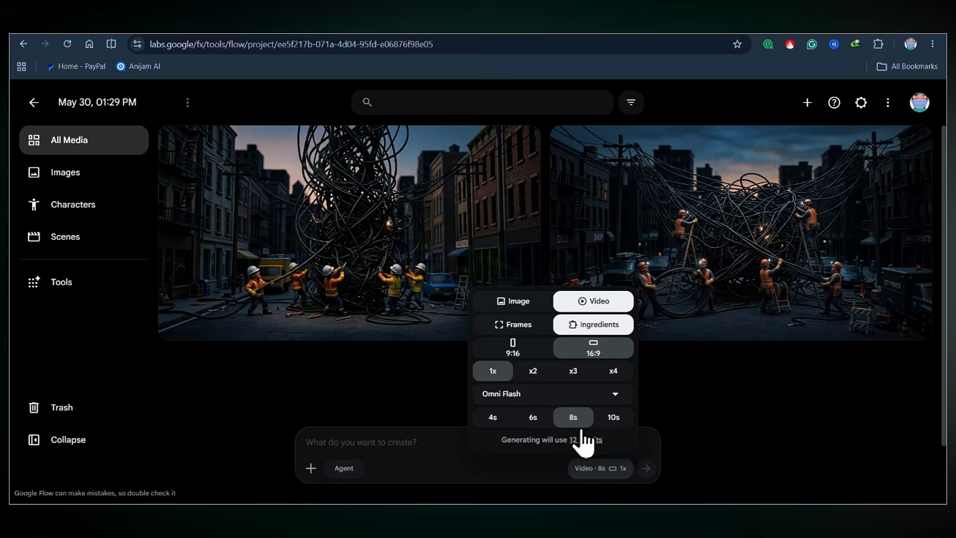
left_click(513, 393)
left_click(528, 337)
left_click(598, 471)
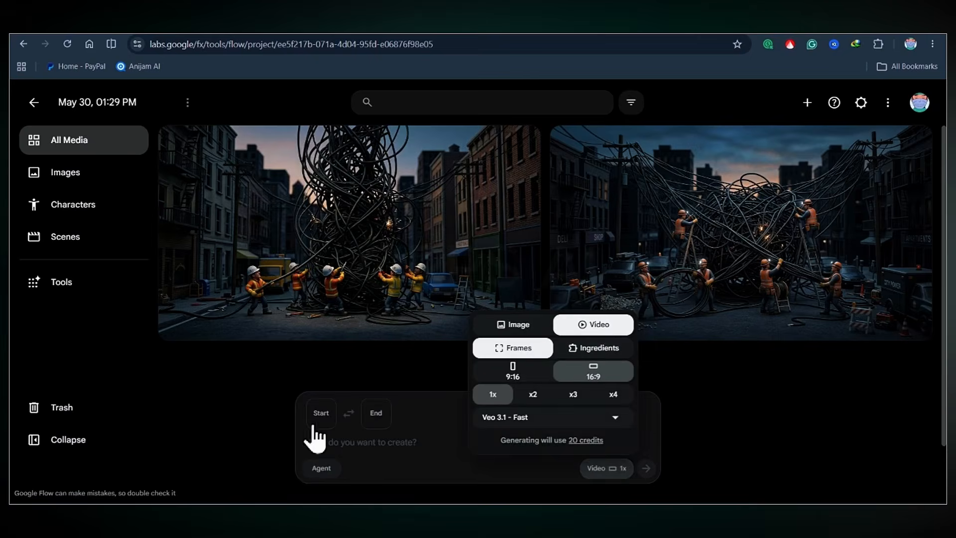
Add a generated utility workers image as the start frame, and move the image with workers on ladders to the trash.
left_click(319, 416)
left_click(380, 166)
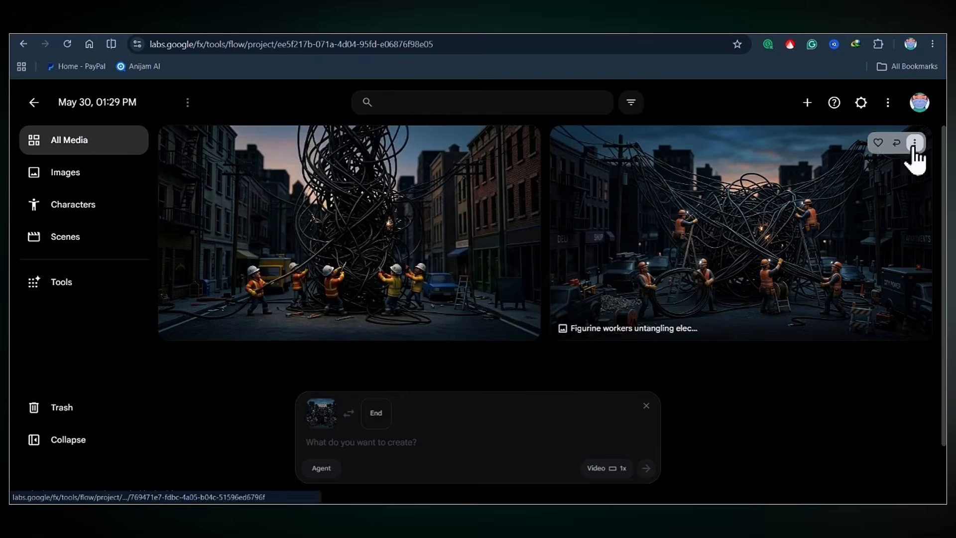
left_click(912, 146)
left_click(890, 362)
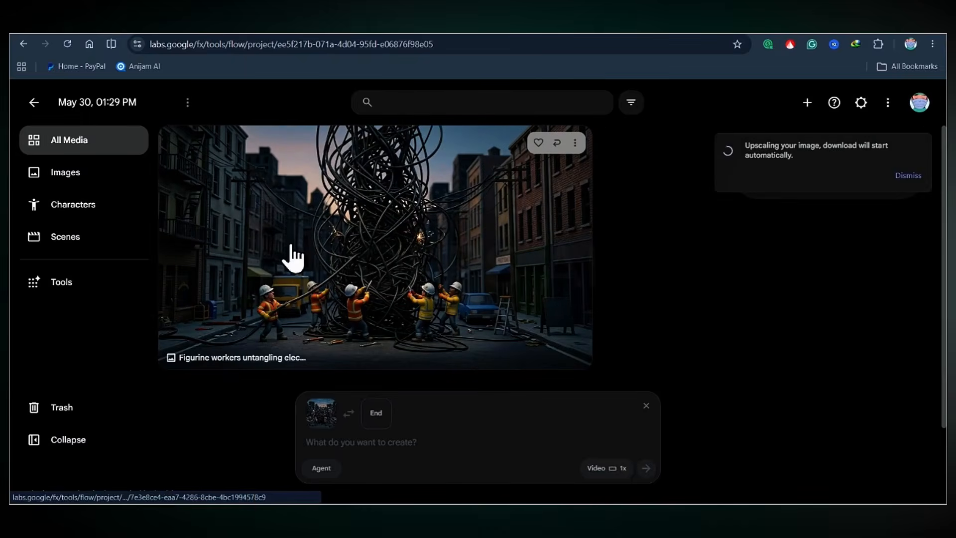
Enter the video prompt about the utility workers struggling against the giant knot of cables, and generate the video.
left_click(398, 445)
type("Z")
key("ctrl+v")
left_click(646, 468)
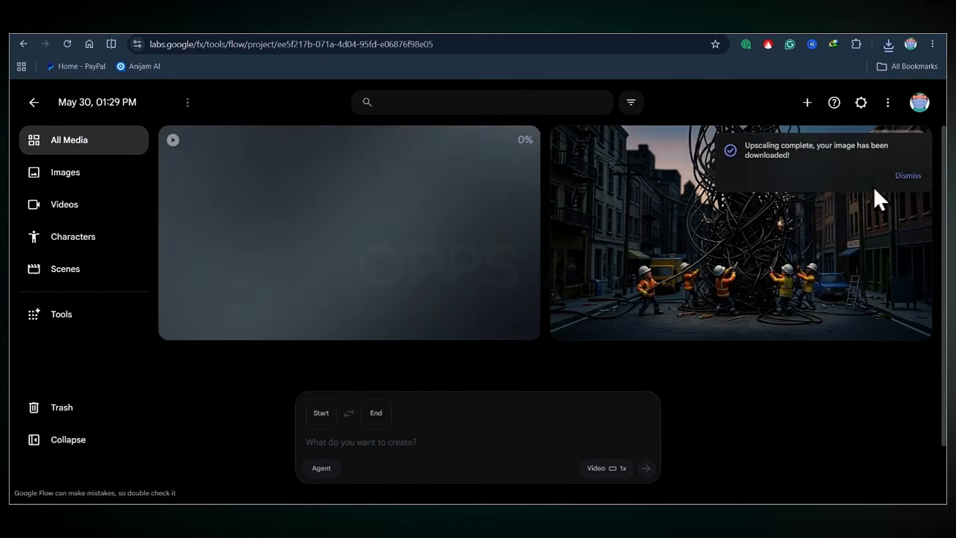
Switch generation back to 16:9 images with x2 outputs on Nano Banana 2, ready for a new prompt.
left_click(604, 469)
left_click(513, 324)
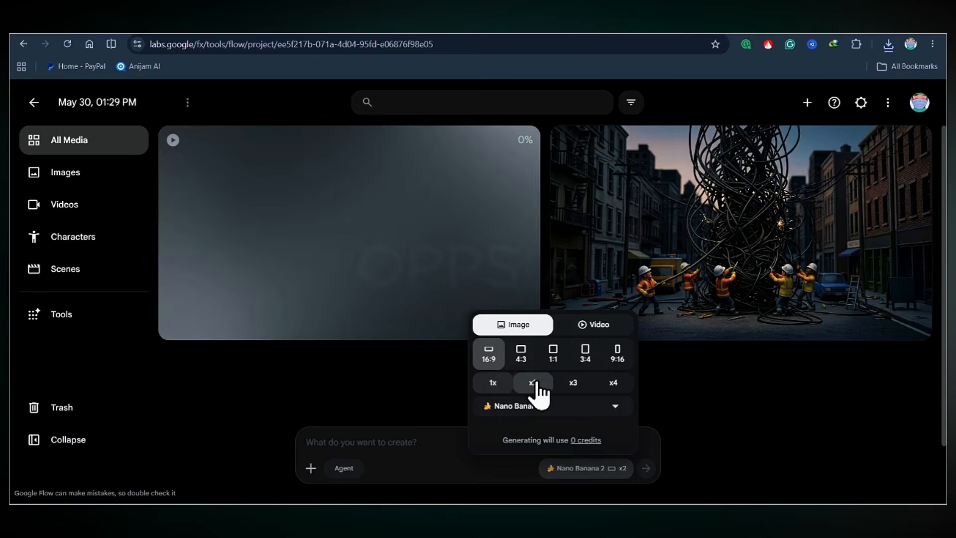
left_click(486, 444)
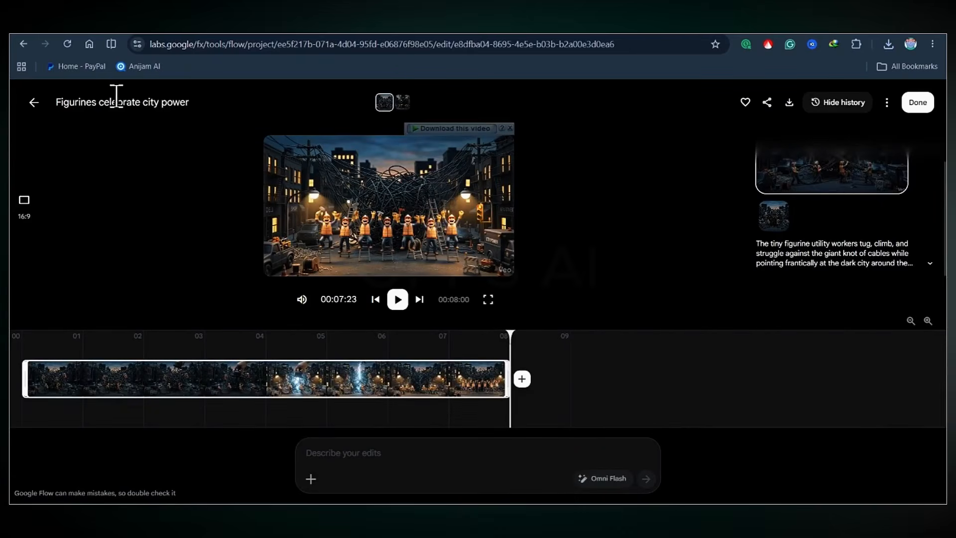
Leave the finished city power video and return to the project's media.
left_click(34, 102)
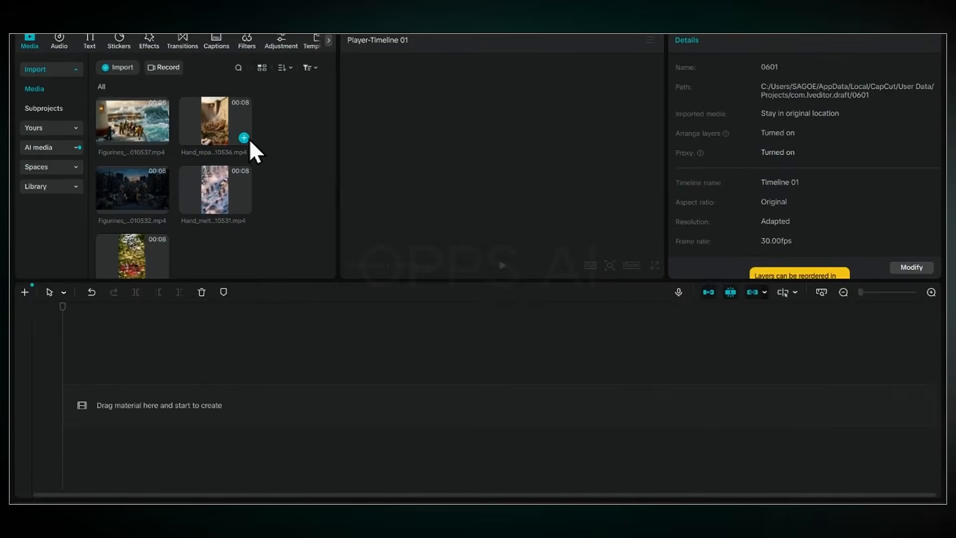
In CapCut, add the dam repair, figurines saved by fan, ice-melting train and city power clips to the timeline in that order.
left_click(244, 138)
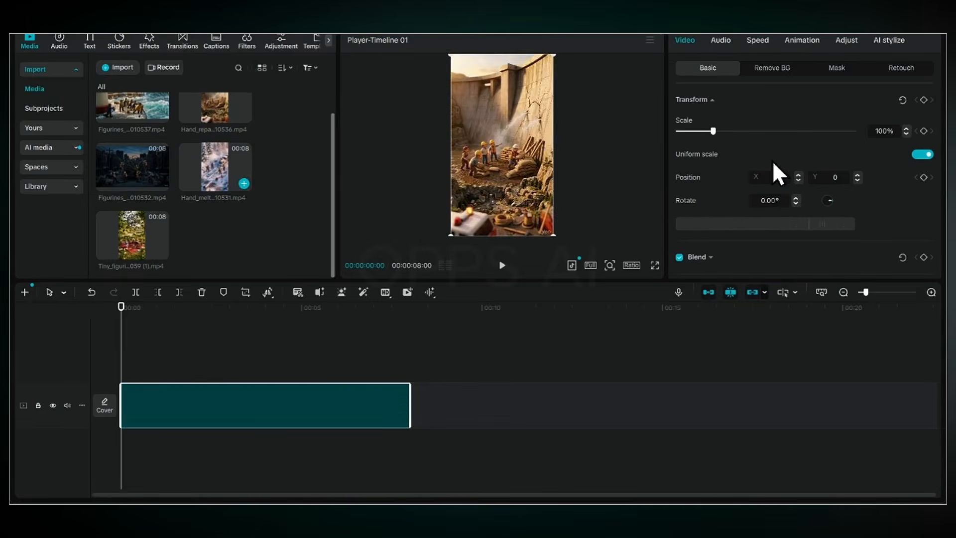
left_click(160, 252)
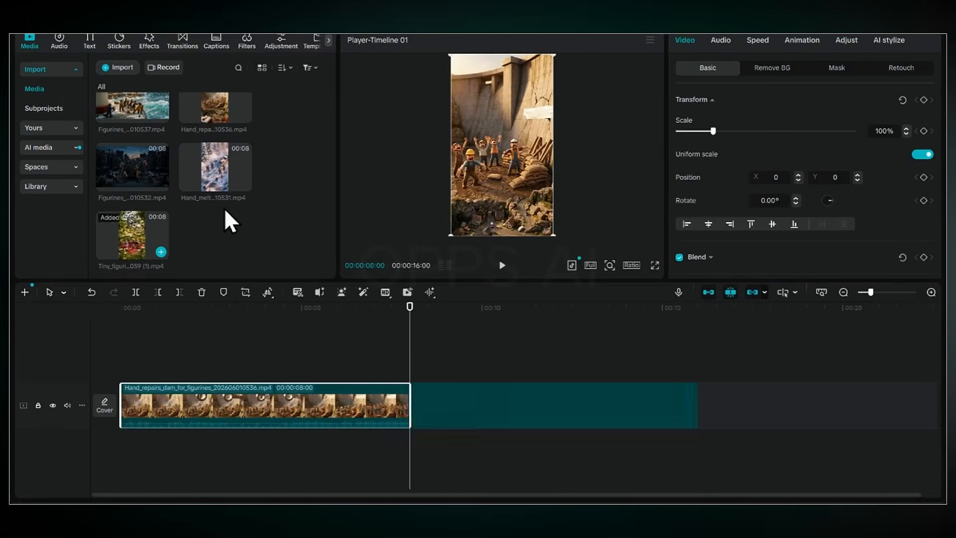
left_click(243, 184)
left_click(160, 185)
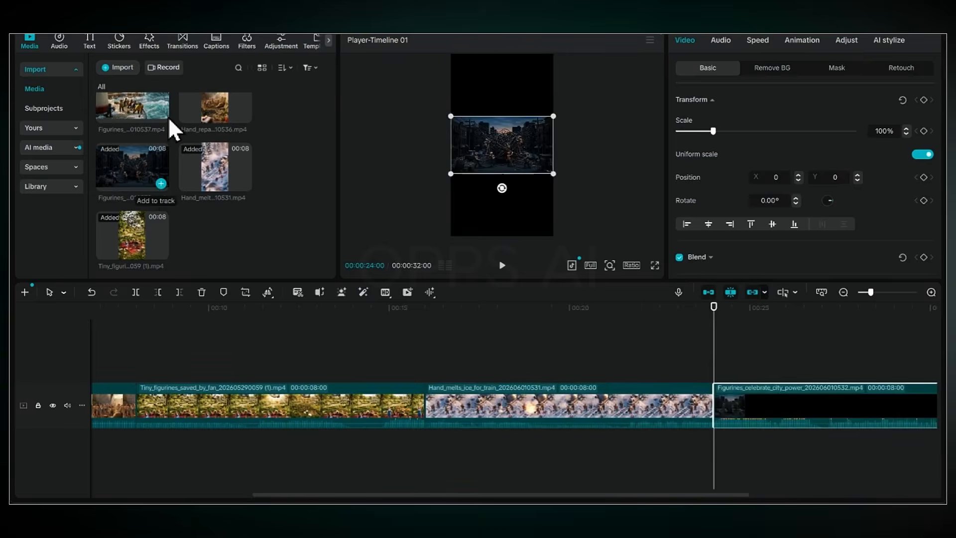
Preview the lighthouse storm clip, and remove the city power clip from the timeline, returning the playhead to the start.
key("space")
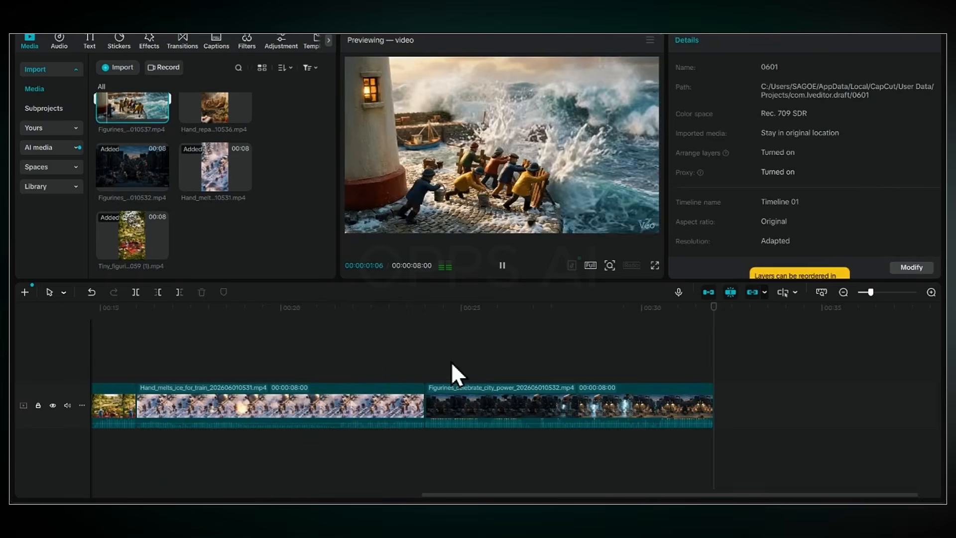
key("space")
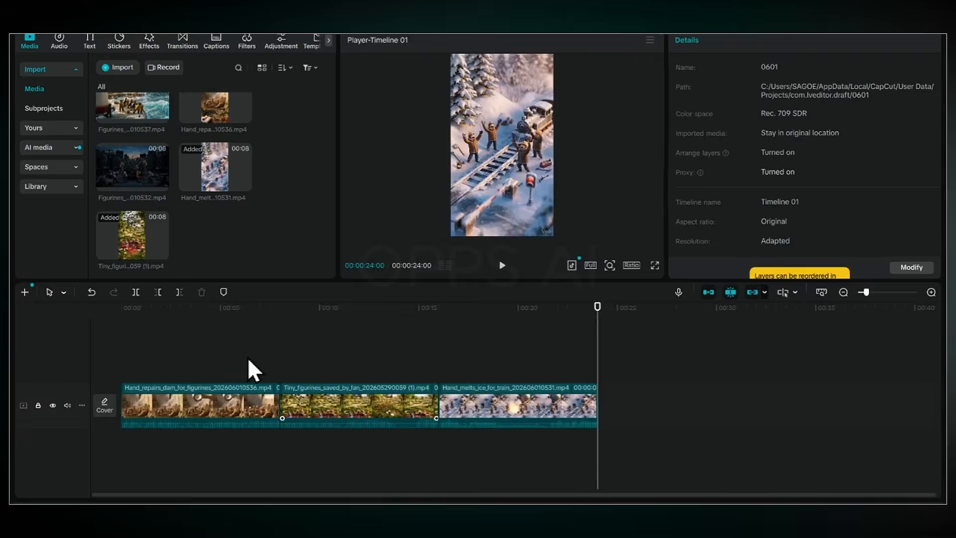
left_click(133, 337)
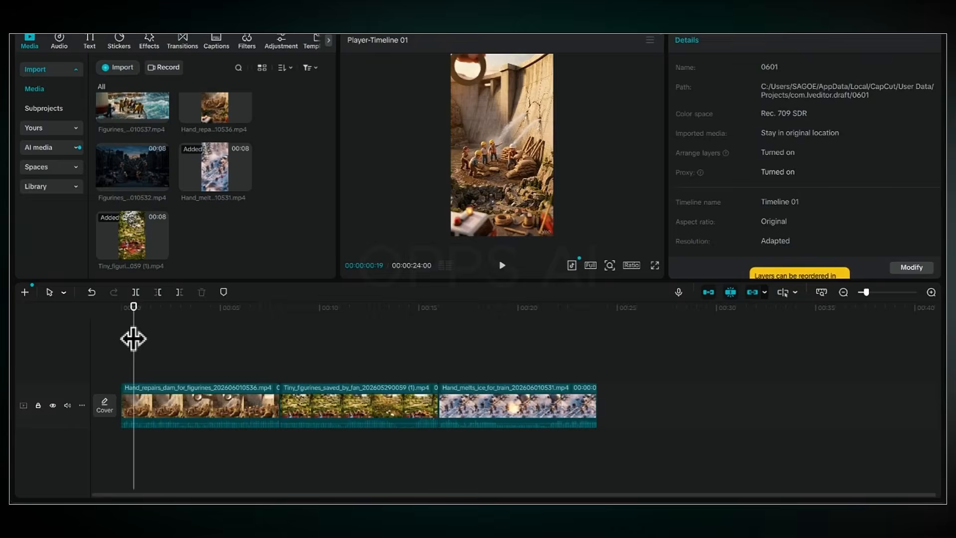
left_click_drag(133, 337, 120, 337)
Add a Black Fade transition after the dam clip and a Mix transition before the train clip, allowing duplicate frames, and preview both.
left_click(185, 43)
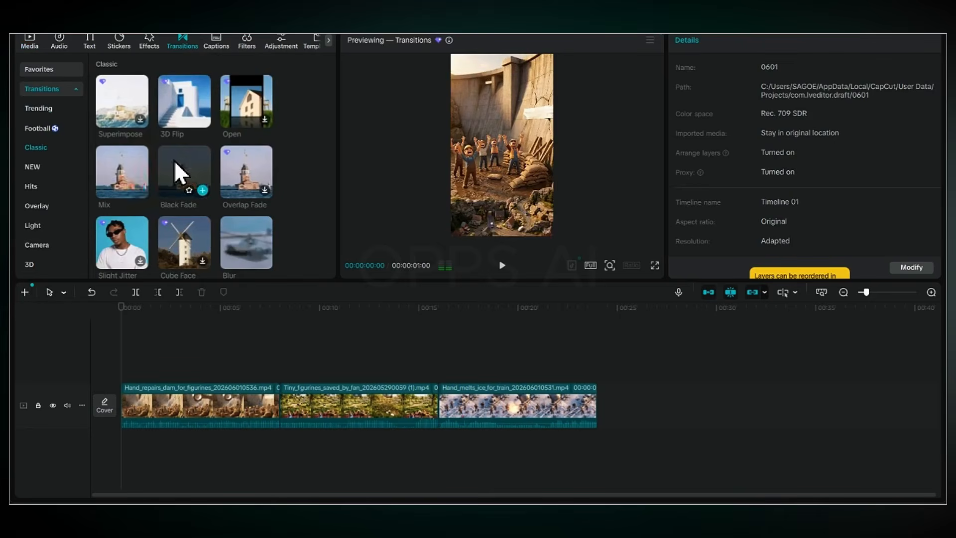
left_click_drag(174, 160, 279, 422)
left_click_drag(392, 366, 393, 370)
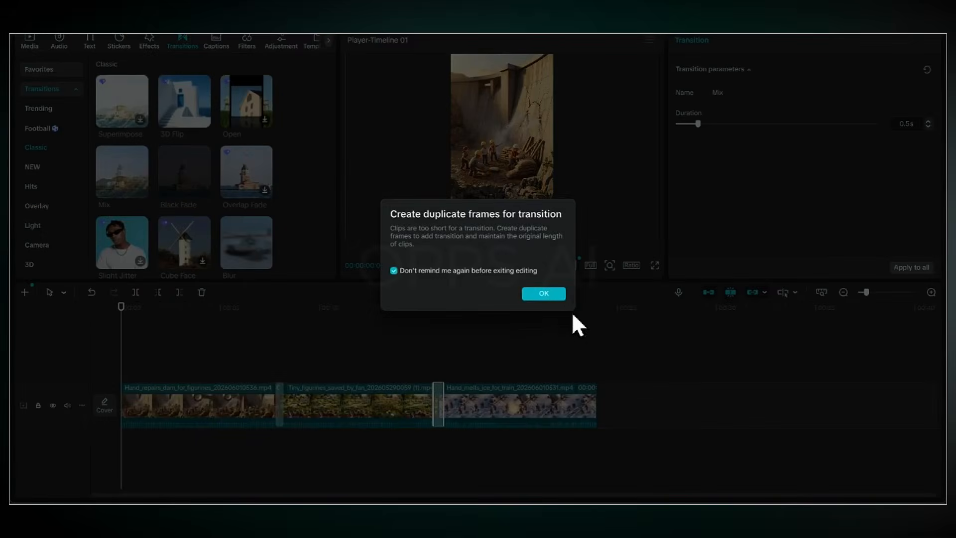
left_click(547, 294)
left_click(264, 336)
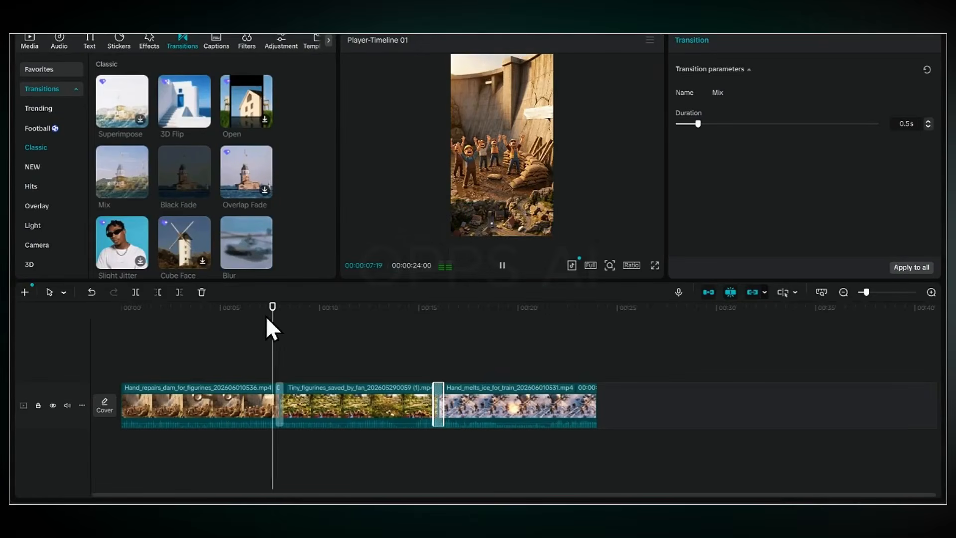
left_click(429, 329)
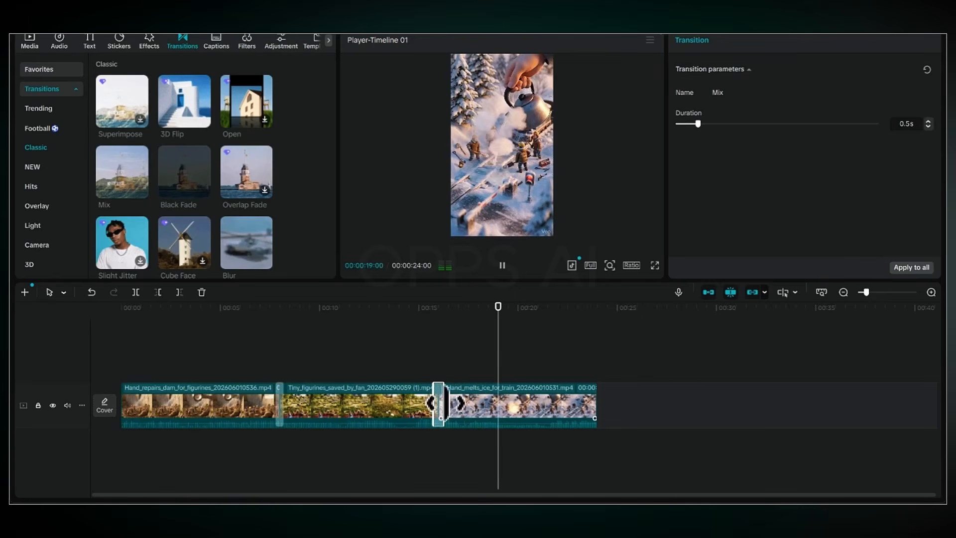
key("space")
Try Black Fade between the fan and train clips, then delete it and place the Mix transition there again.
left_click_drag(184, 194, 436, 404)
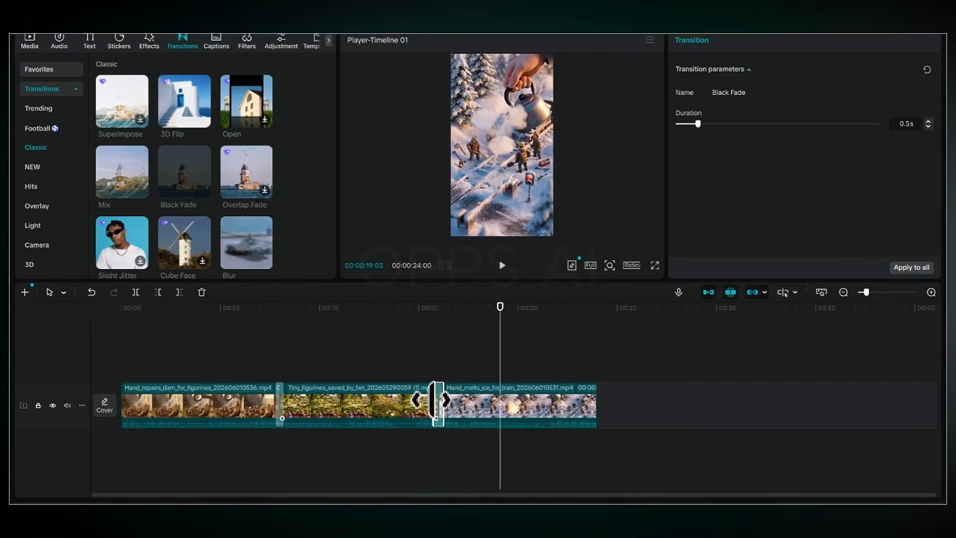
left_click(202, 291)
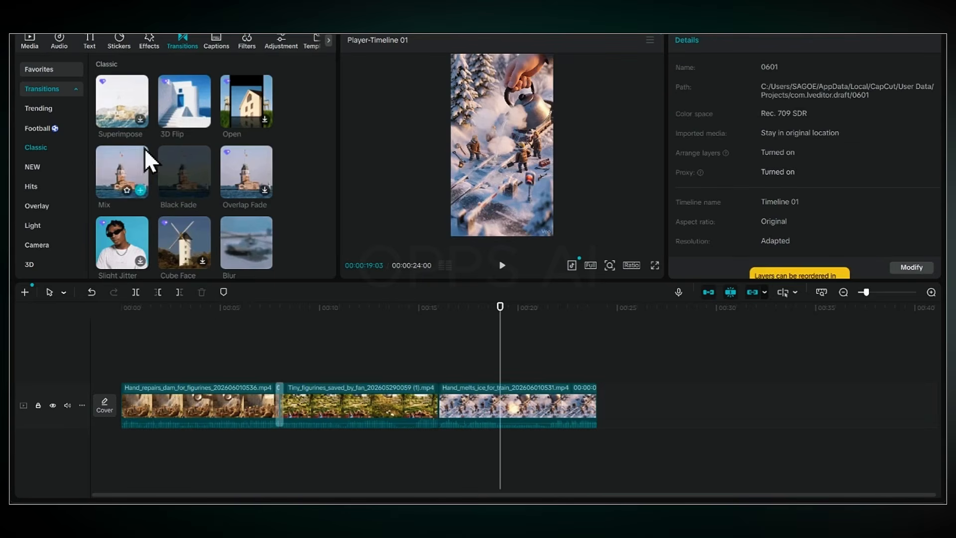
left_click_drag(145, 151, 411, 435)
left_click_drag(441, 398, 421, 354)
left_click(447, 366)
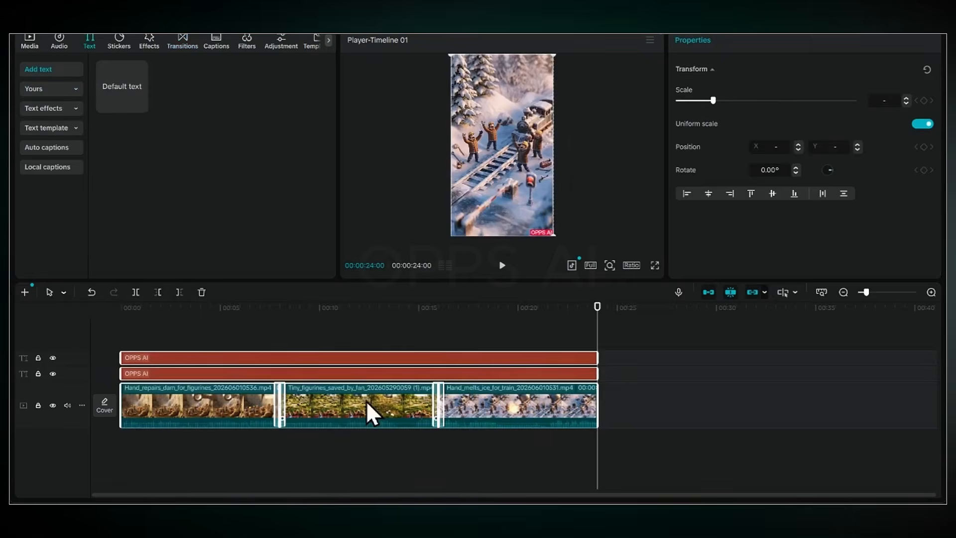
Combine all clips and both OPPS AI text layers into a compound clip, and export it as a 1080P mp4 at 30fps.
right_click(366, 400)
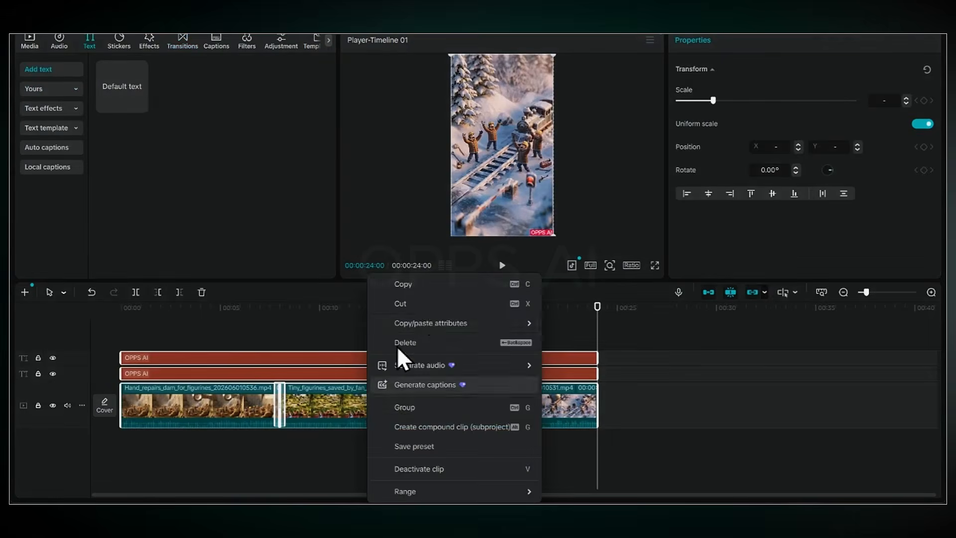
left_click(425, 427)
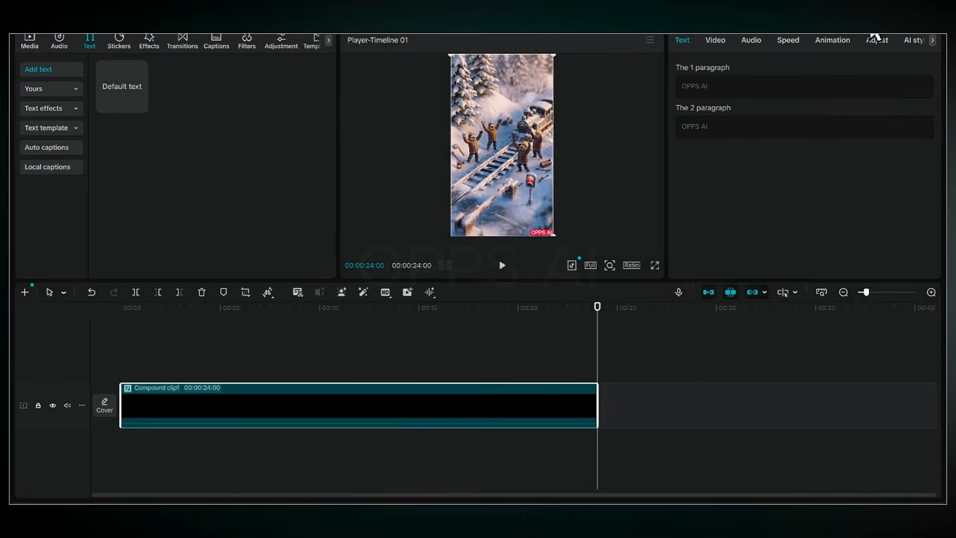
key("ctrl+e")
left_click(613, 440)
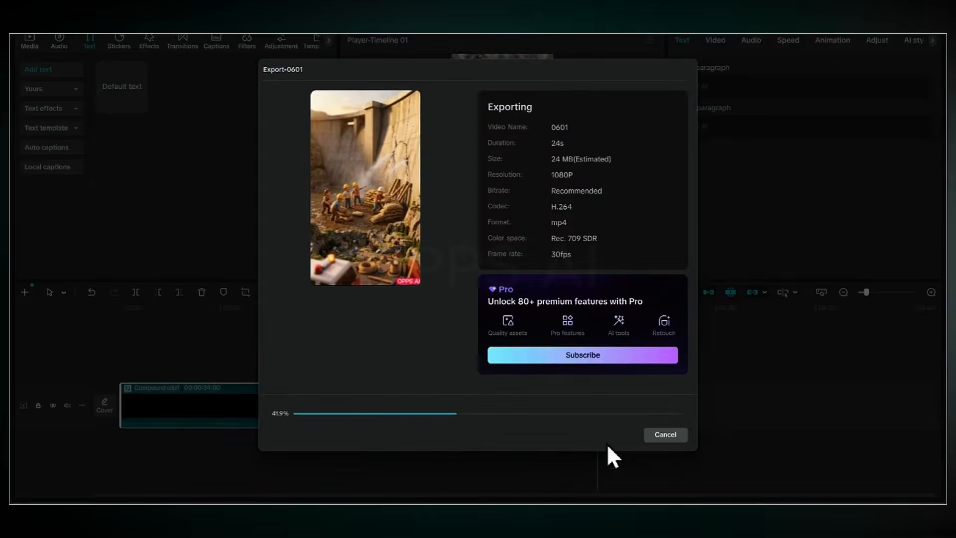